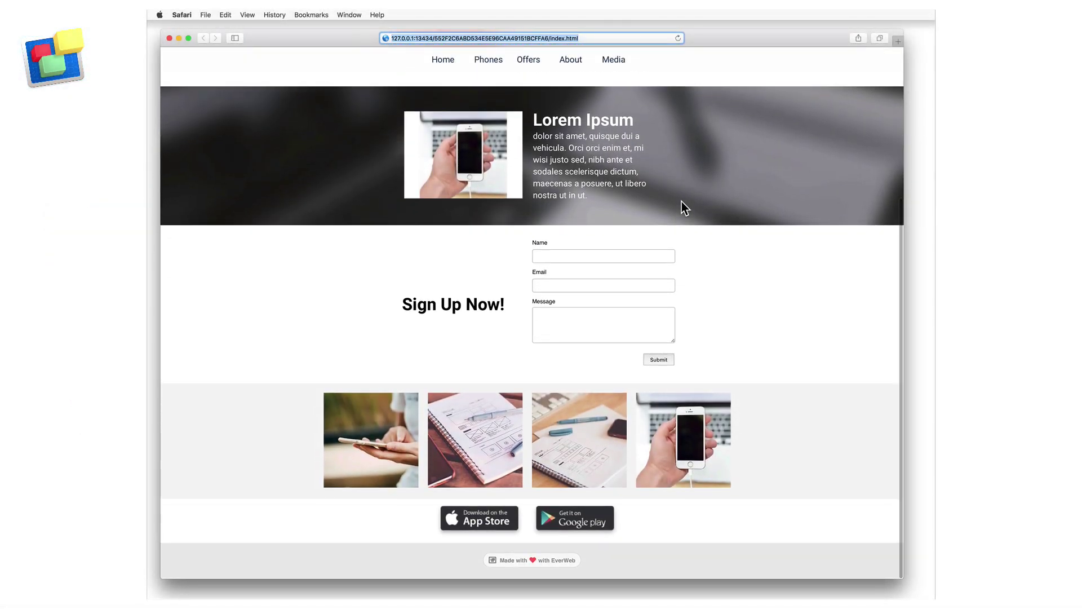
# Narrow the Safari window to phone width, toggle the MENU button, and scroll the reflowed page.
pyautogui.moveTo(903, 295); pyautogui.dragTo(363, 257)
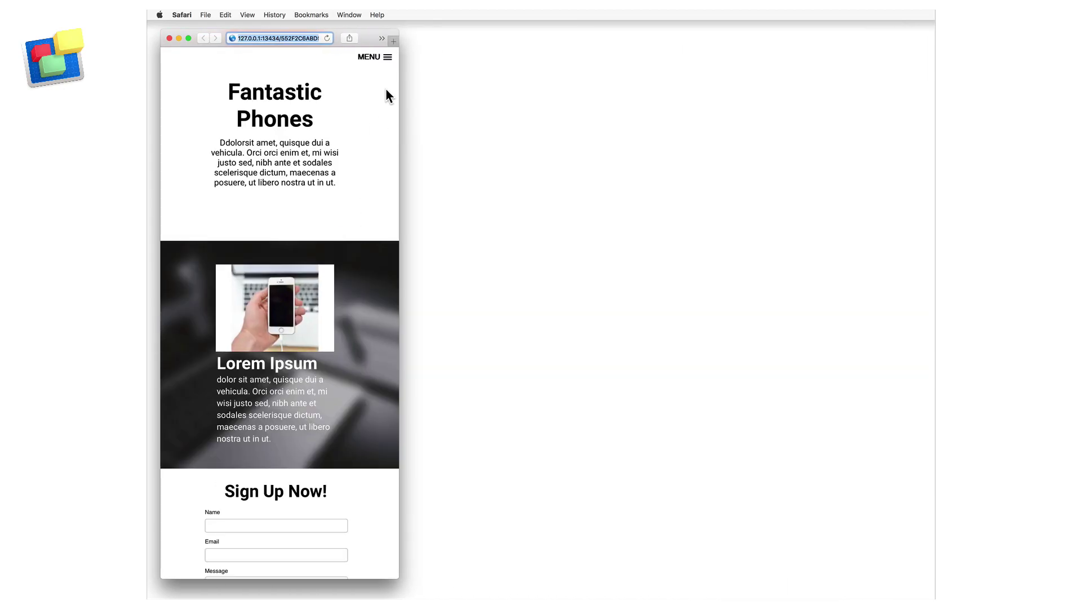
pyautogui.click(387, 57)
pyautogui.click(387, 57)
pyautogui.scroll(-3, 376, 128)
pyautogui.scroll(-4, 375, 128)
pyautogui.scroll(7, 375, 128)
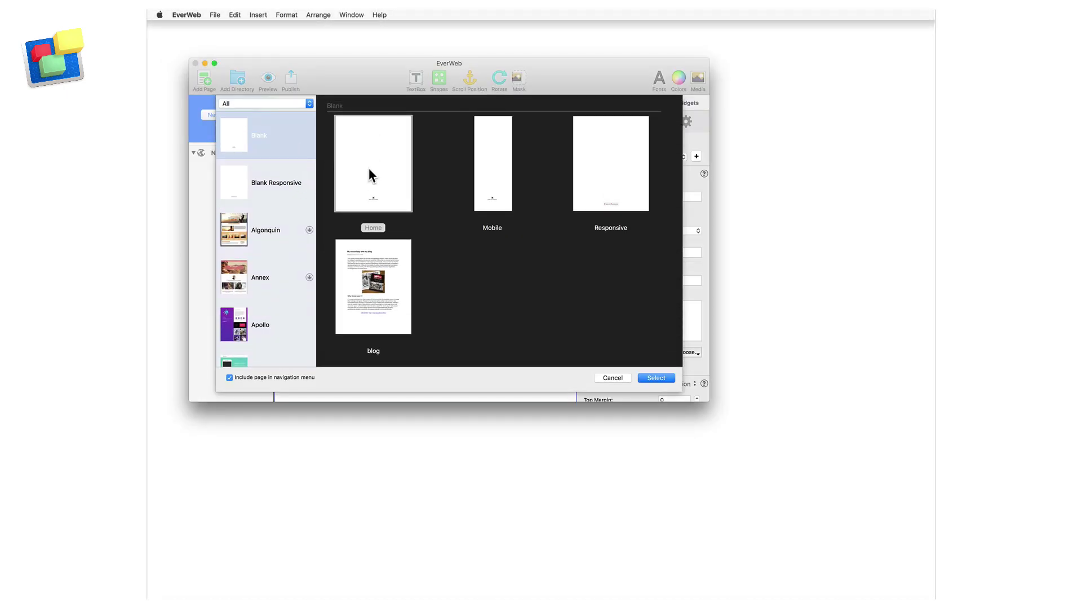
# Create a new site from the Blank Responsive template set's Home layout.
pyautogui.click(614, 177)
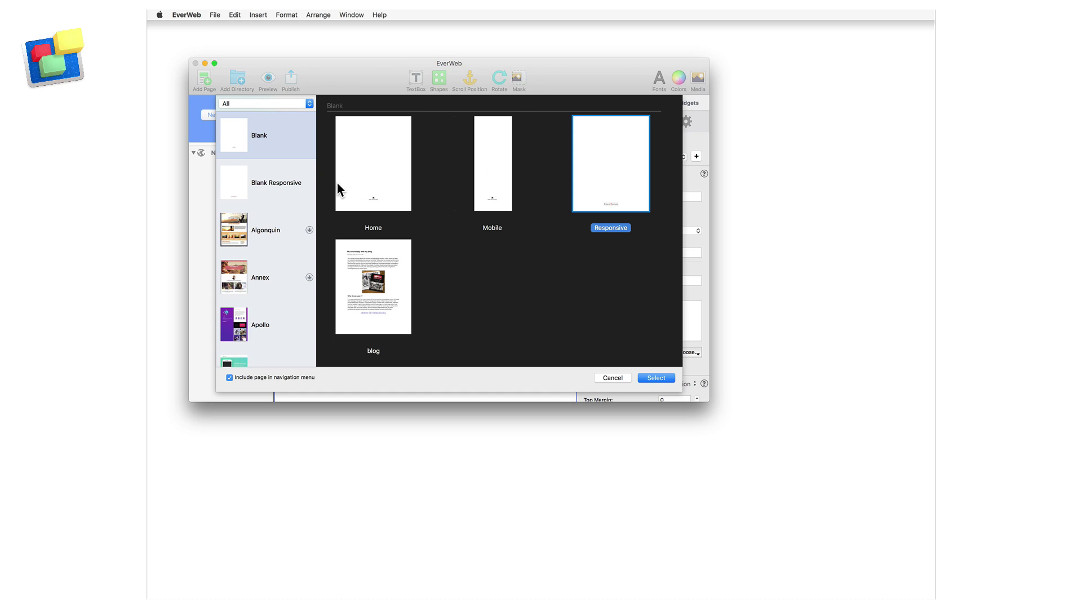
pyautogui.click(310, 195)
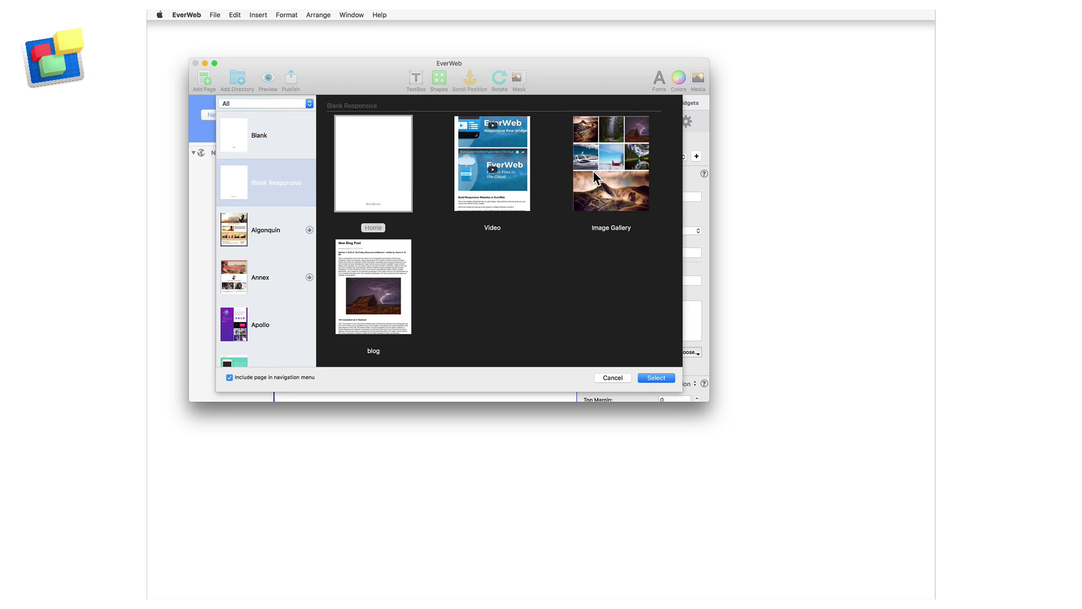
pyautogui.click(385, 173)
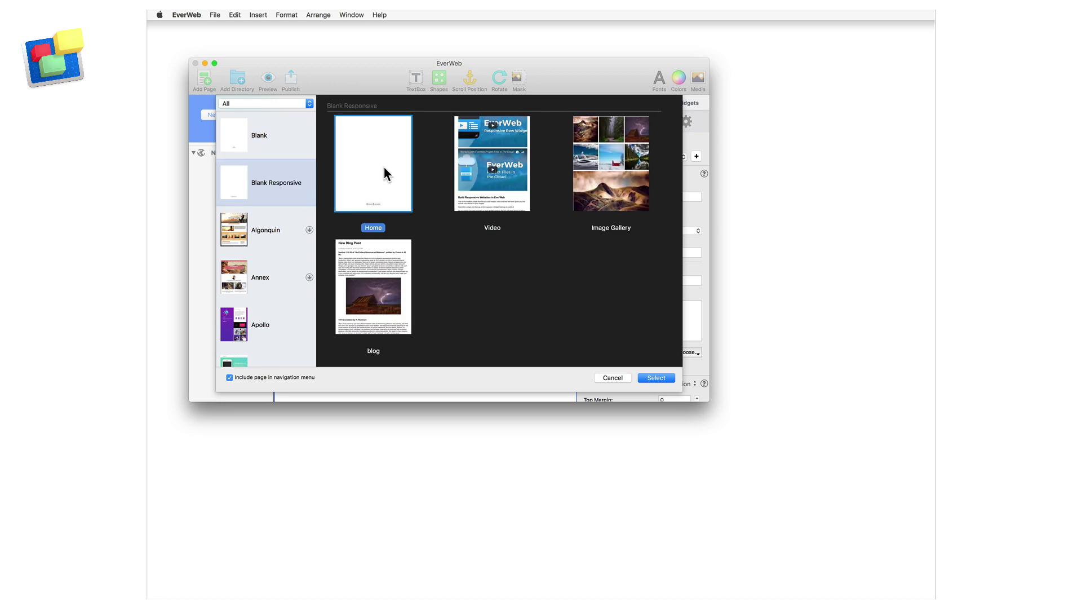
pyautogui.click(659, 378)
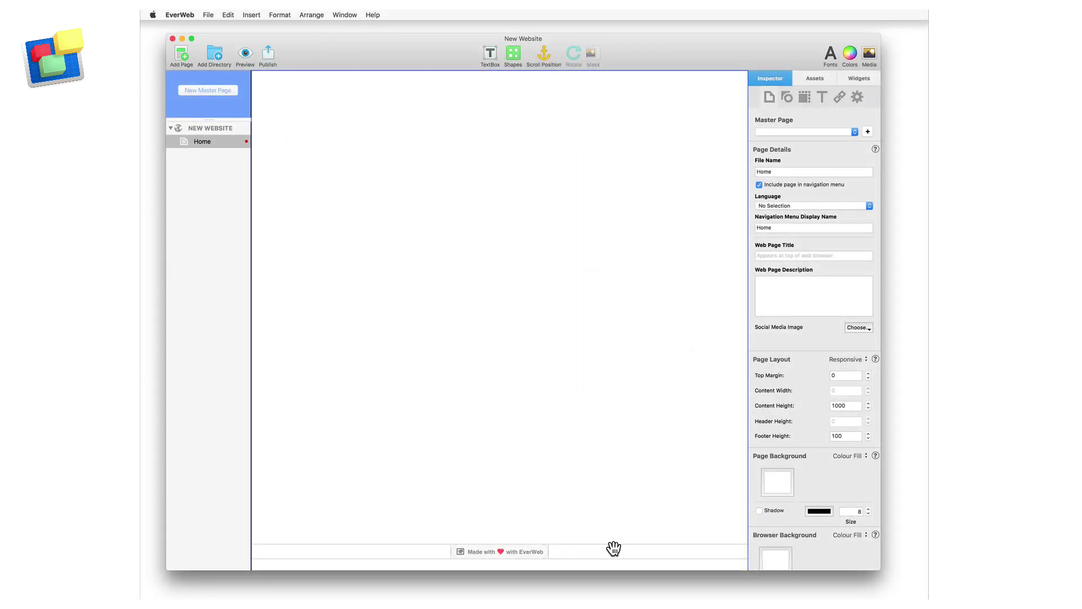
# Move the footer down and place a Navigation Menu widget across the top of the page.
pyautogui.moveTo(614, 548); pyautogui.dragTo(611, 557)
pyautogui.click(858, 79)
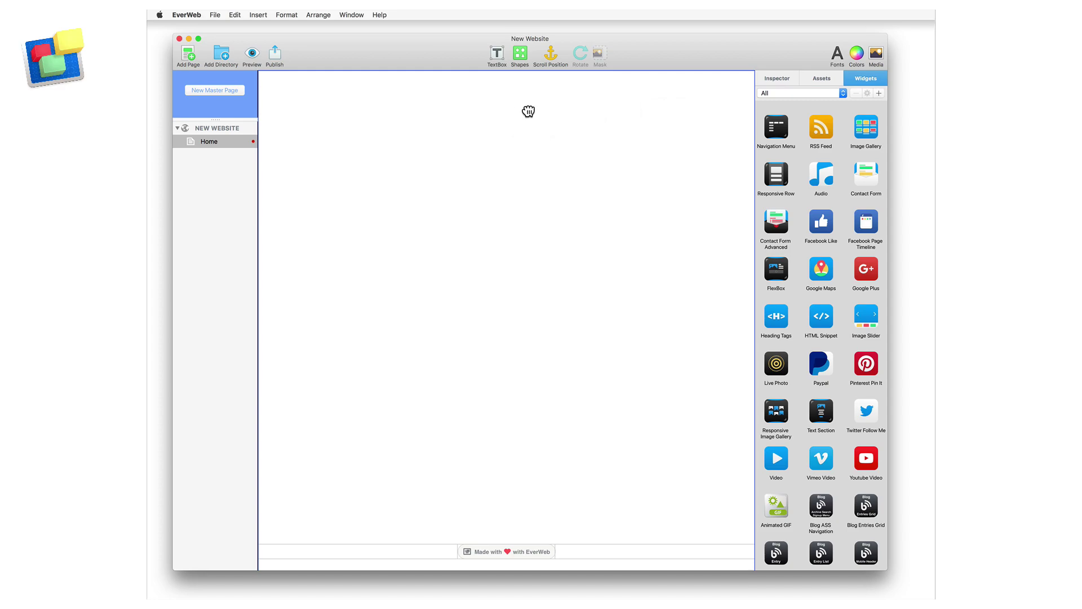
pyautogui.moveTo(529, 112); pyautogui.dragTo(529, 111)
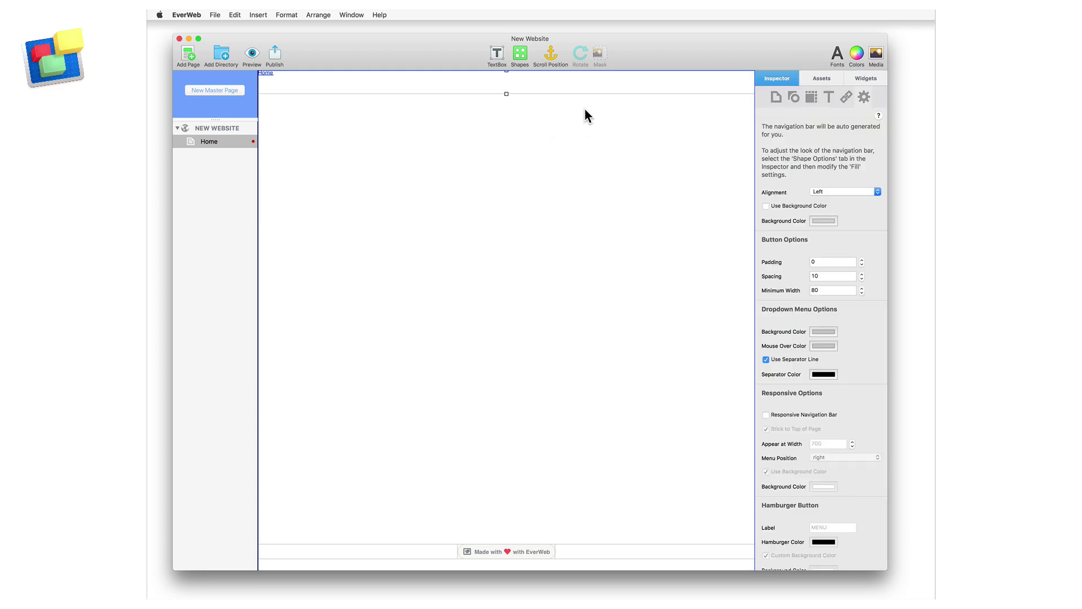
# Give the navigation bar a Snow background colour and make it a Responsive Navigation Bar.
pyautogui.click(812, 97)
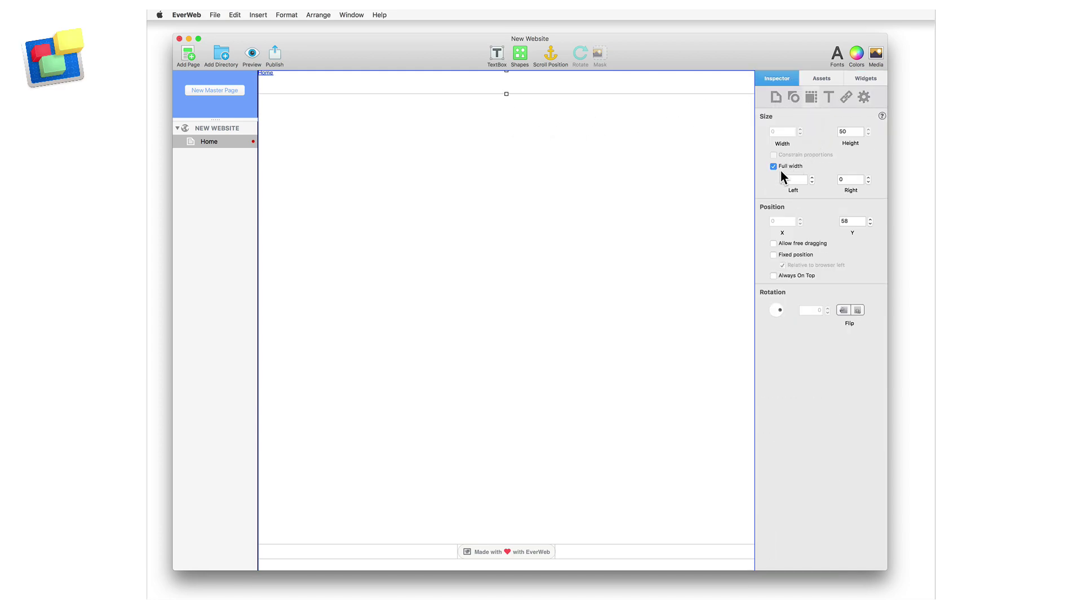
pyautogui.click(864, 96)
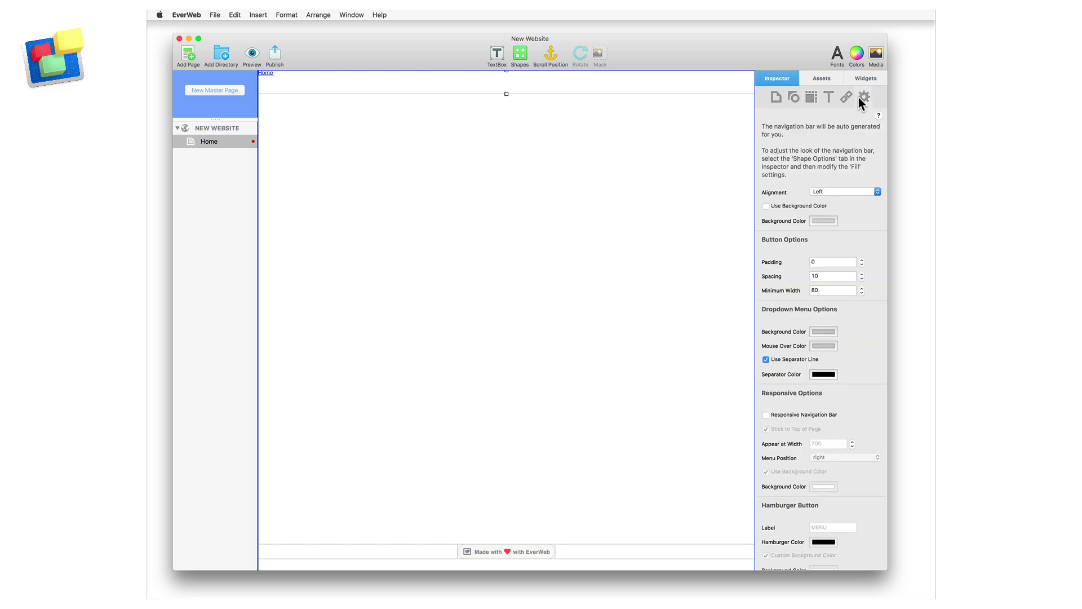
pyautogui.click(776, 205)
pyautogui.click(820, 219)
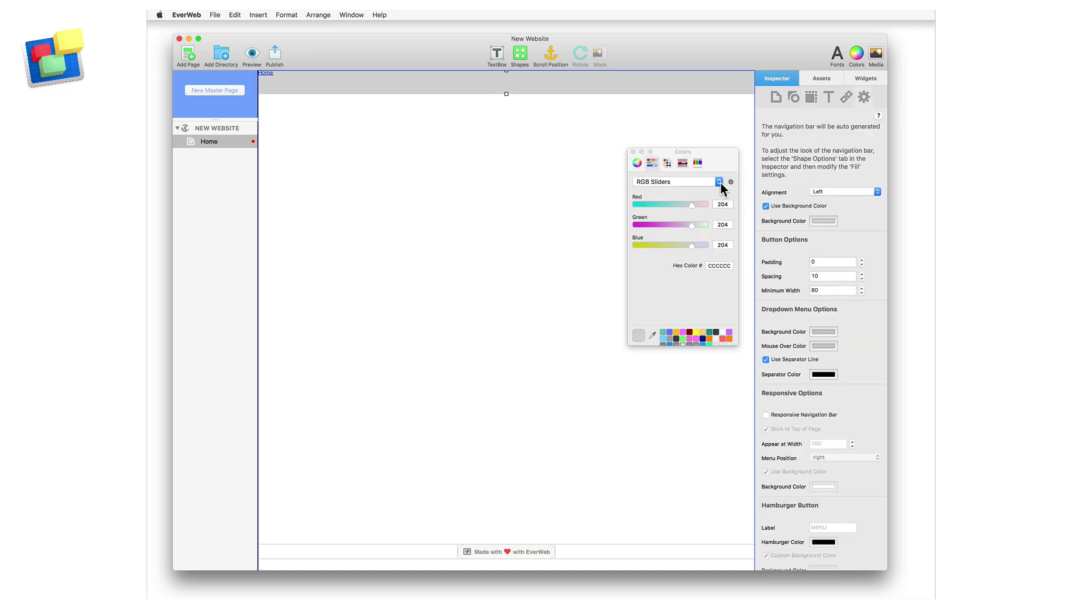
pyautogui.click(698, 162)
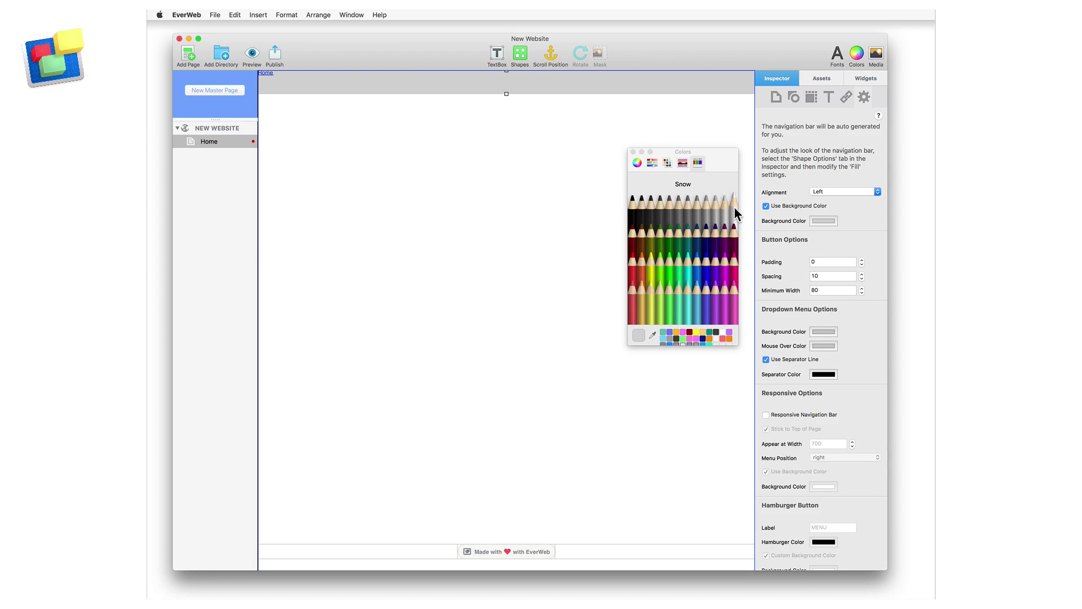
pyautogui.click(735, 213)
pyautogui.click(633, 152)
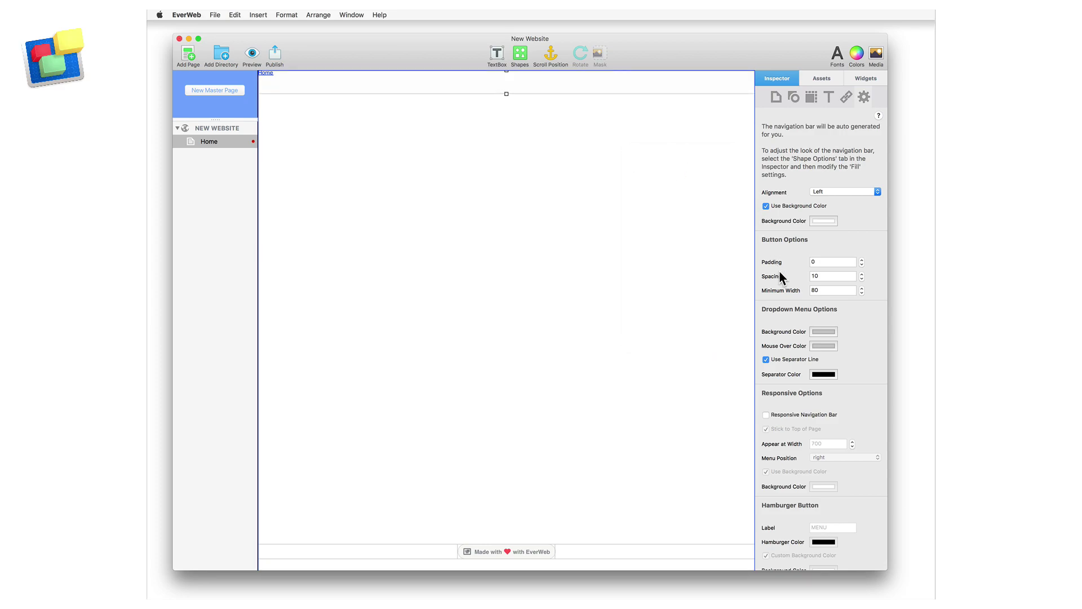
pyautogui.scroll(-2, 786, 302)
pyautogui.scroll(-1, 787, 304)
pyautogui.click(766, 364)
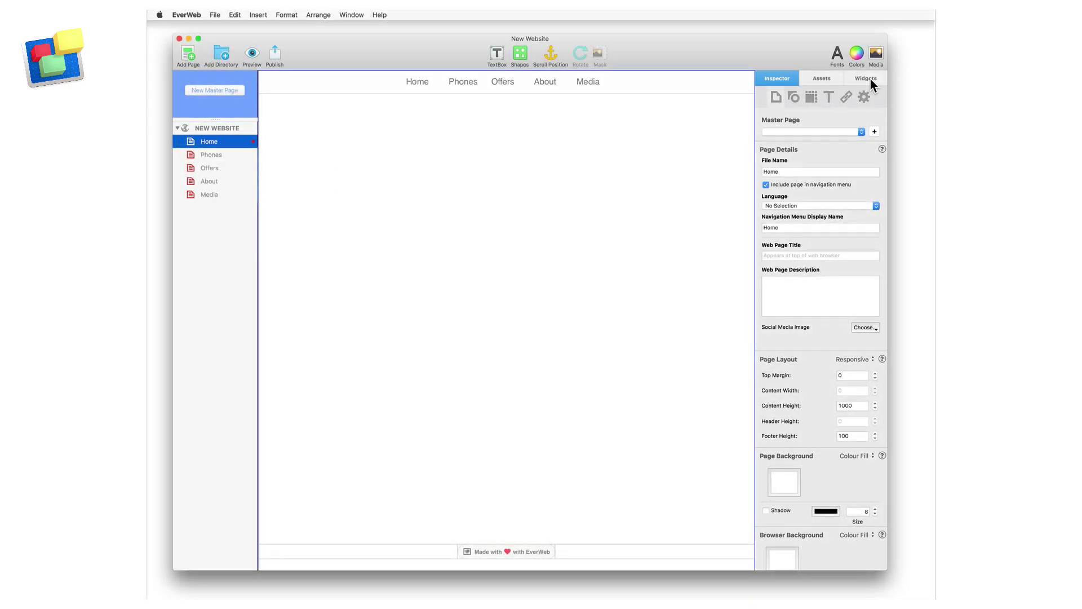
# Drag a Responsive Row widget onto the page just below the navigation bar.
pyautogui.click(868, 79)
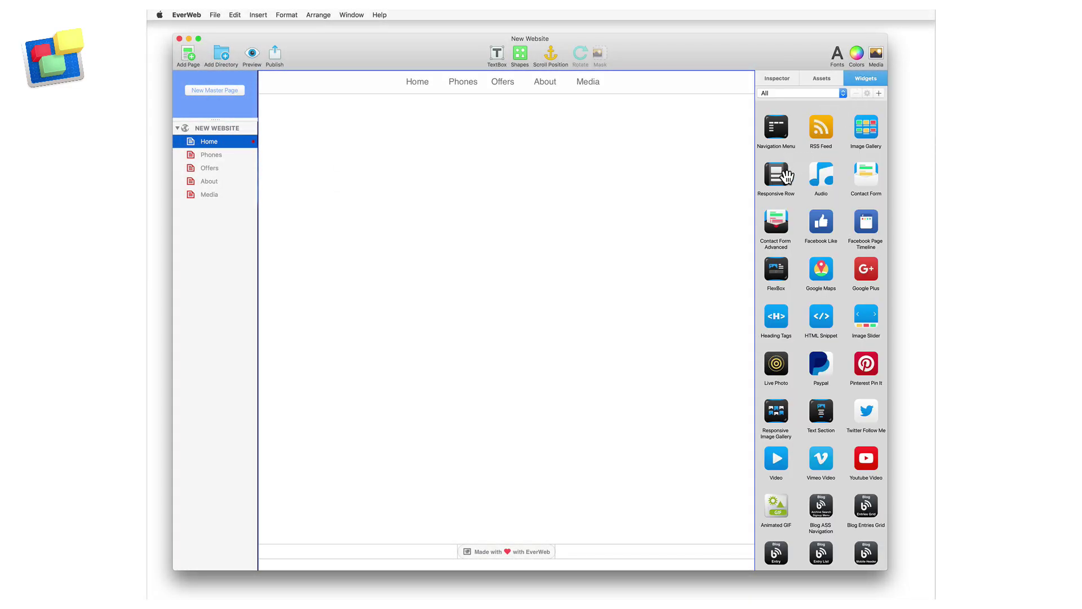
pyautogui.moveTo(781, 176); pyautogui.dragTo(561, 156)
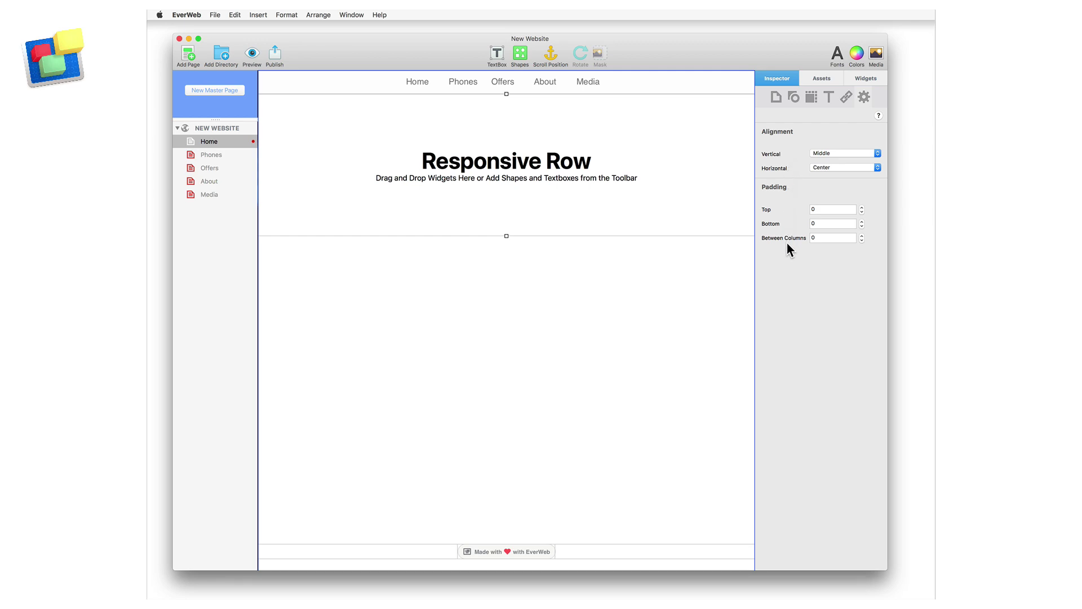
# Place shape_pic-1.png in the row with a resized 'Fantastic Phones' text box beside it.
pyautogui.click(818, 78)
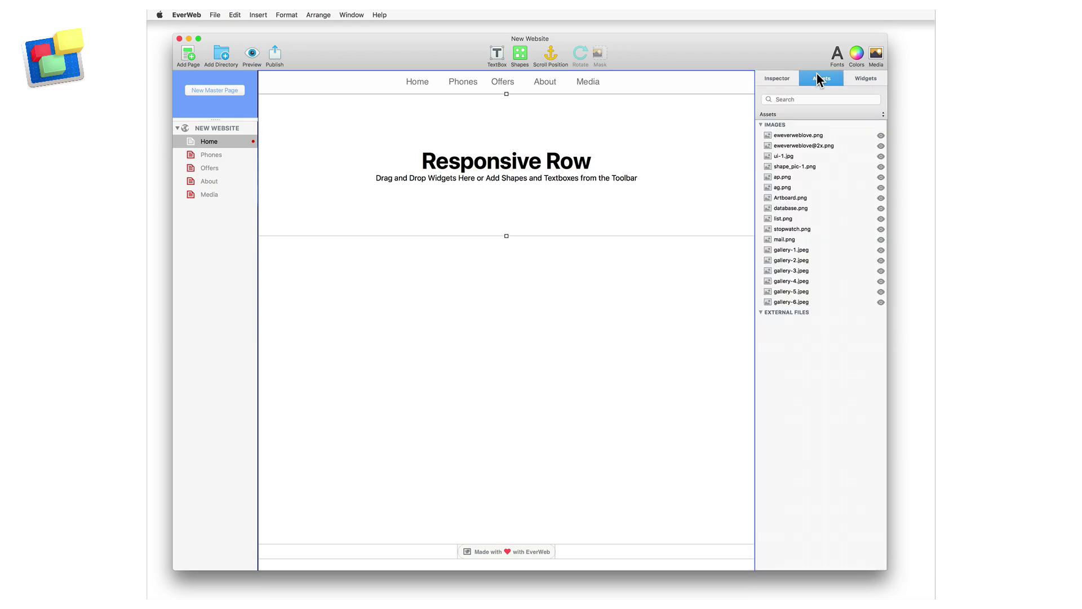
pyautogui.moveTo(783, 165); pyautogui.dragTo(375, 166)
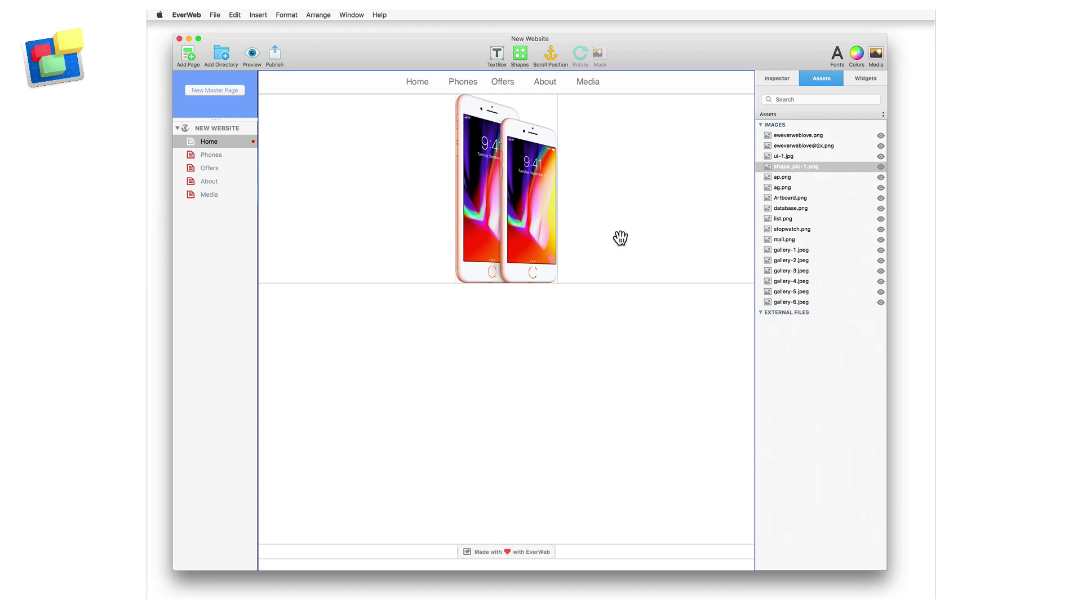
pyautogui.click(497, 54)
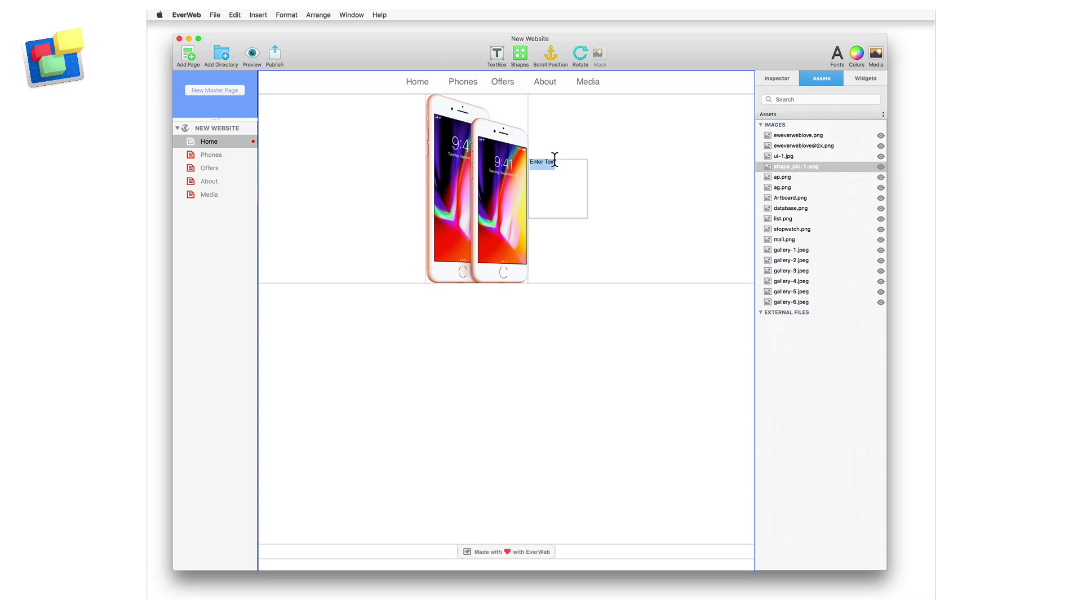
pyautogui.write('Fantastic Phones Ddolorsit amet, quisque dui a vehicula. Orci orci enim et, mi wisi justo sed, nibh ante et sodales scelerisque dictum, maecenas a posuere, ut libero nostra ut in ut.')
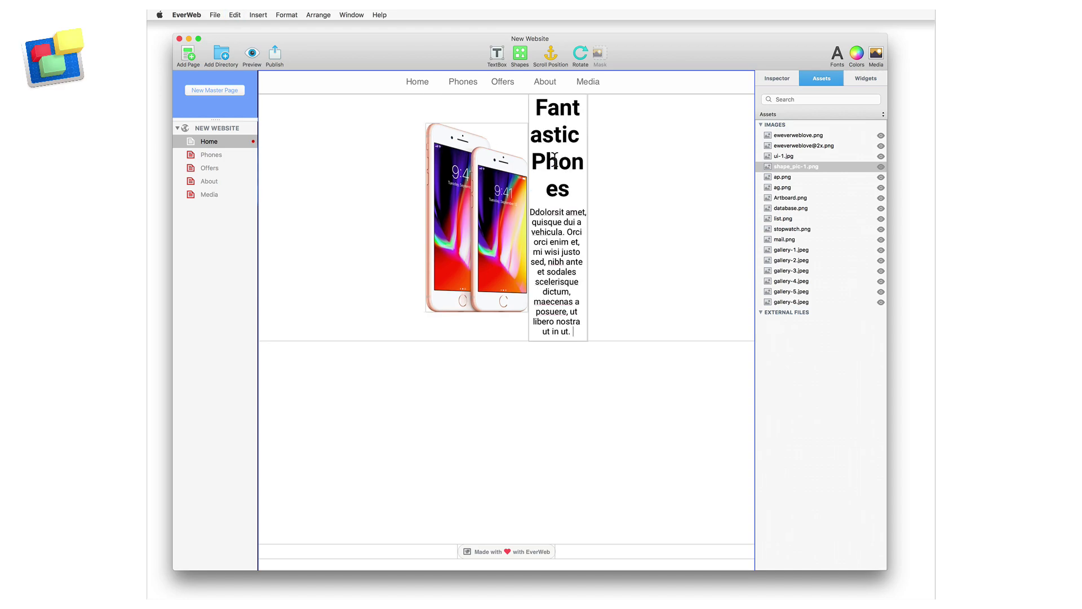
pyautogui.press('Escape')
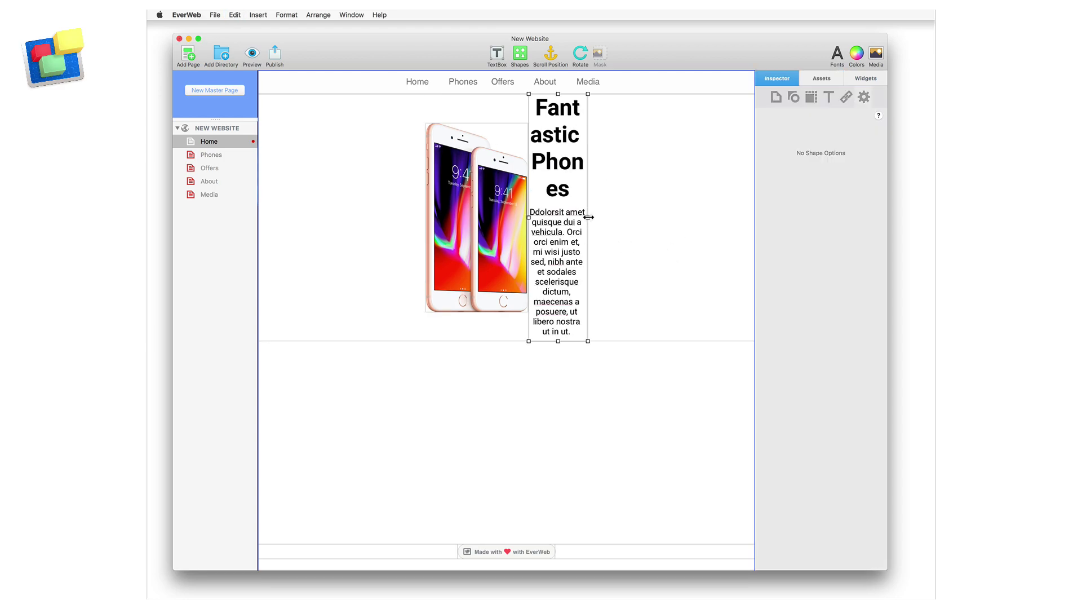
pyautogui.moveTo(590, 217); pyautogui.dragTo(688, 222)
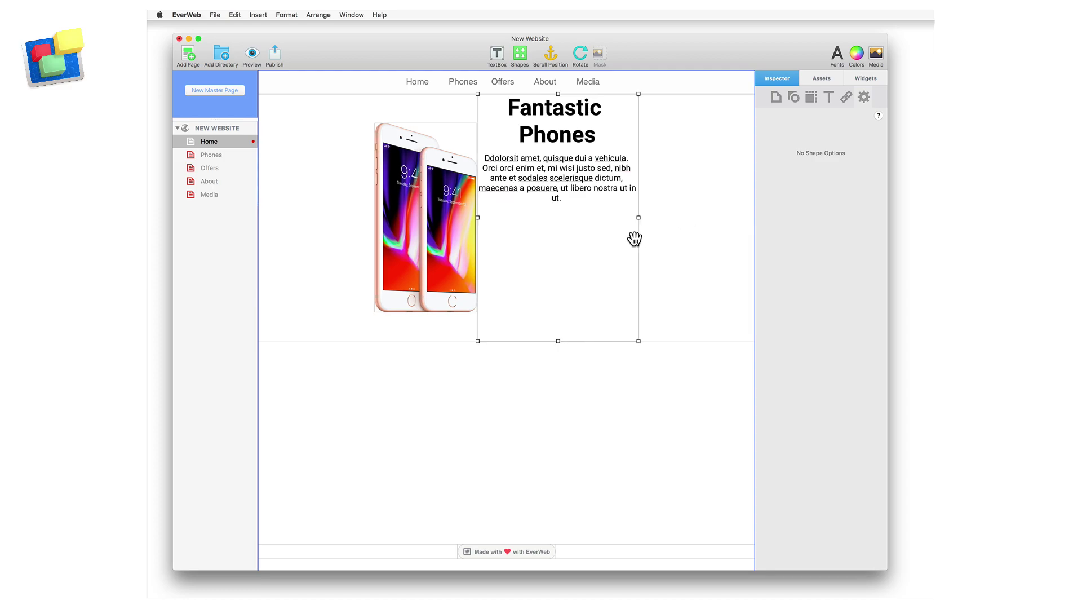
pyautogui.moveTo(558, 341); pyautogui.dragTo(577, 214)
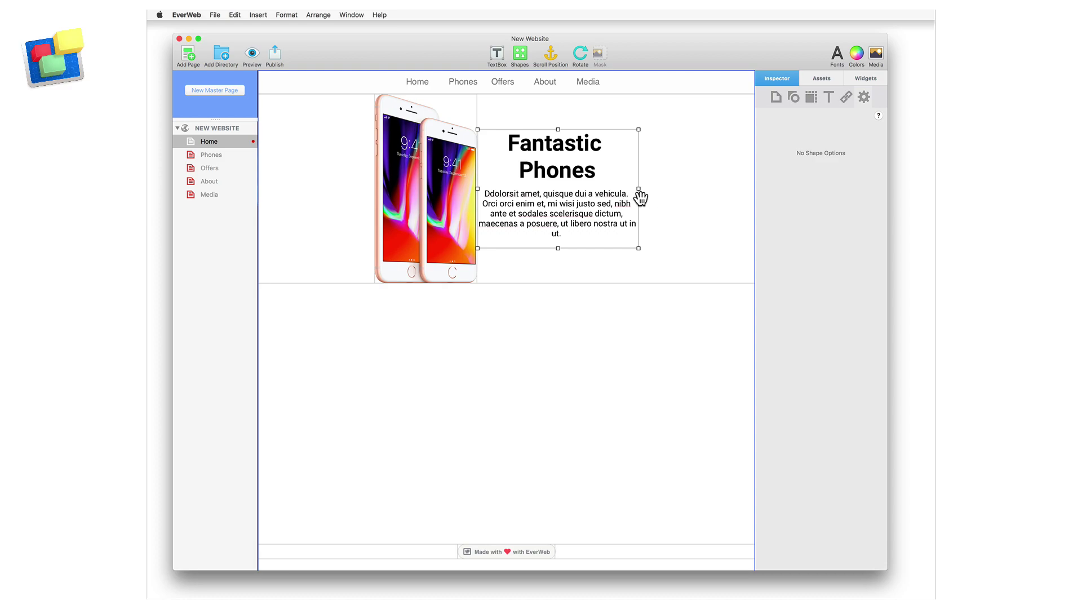
# Set the text box width to 320 in Metrics.
pyautogui.click(814, 94)
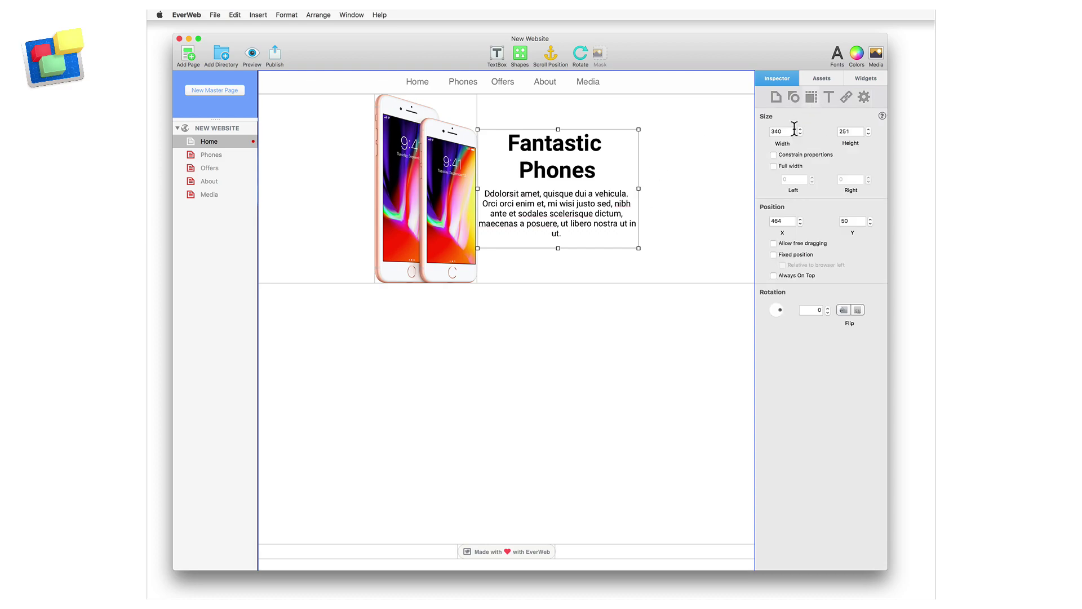
pyautogui.doubleClick(784, 131)
pyautogui.write('320')
pyautogui.press('Return')
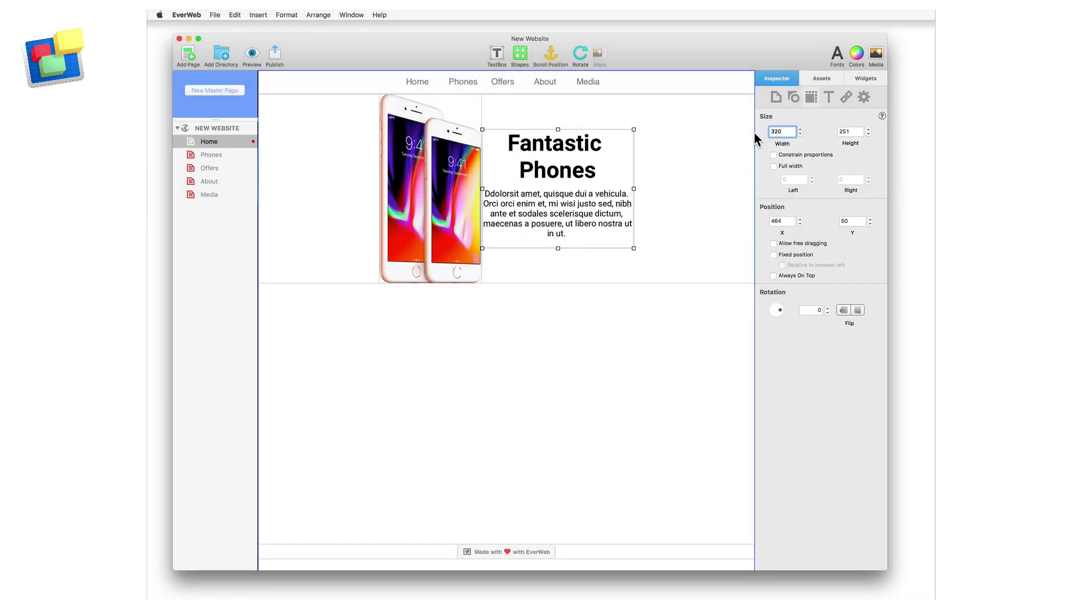
# Give the phone row 60 top, 30 bottom and 20 between-column padding; add another Responsive Row below.
pyautogui.click(728, 152)
pyautogui.click(865, 96)
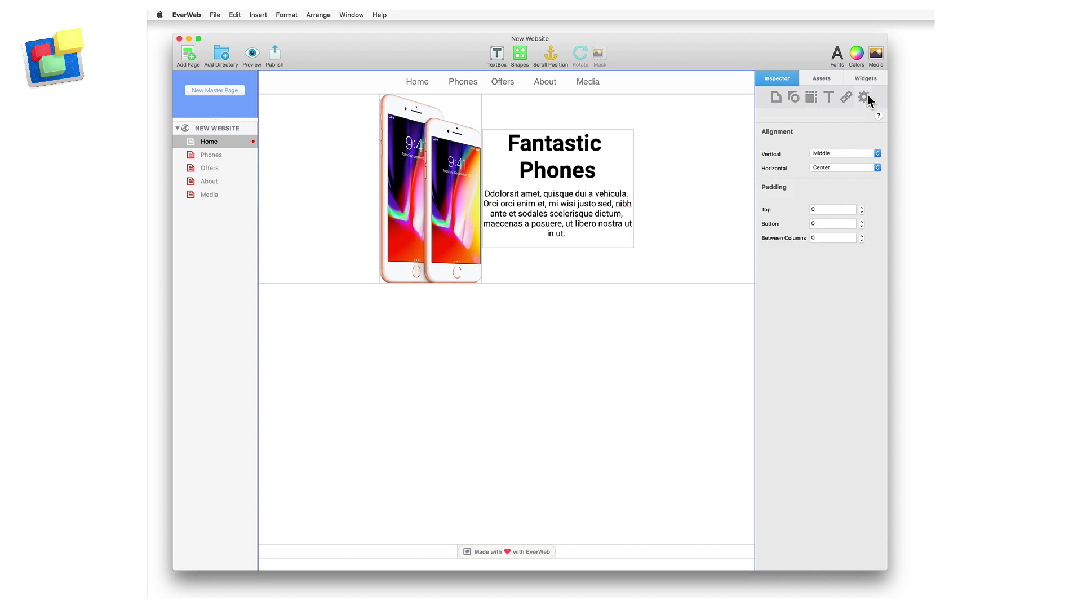
pyautogui.click(840, 237)
pyautogui.write('20')
pyautogui.press('Return')
pyautogui.write('6')
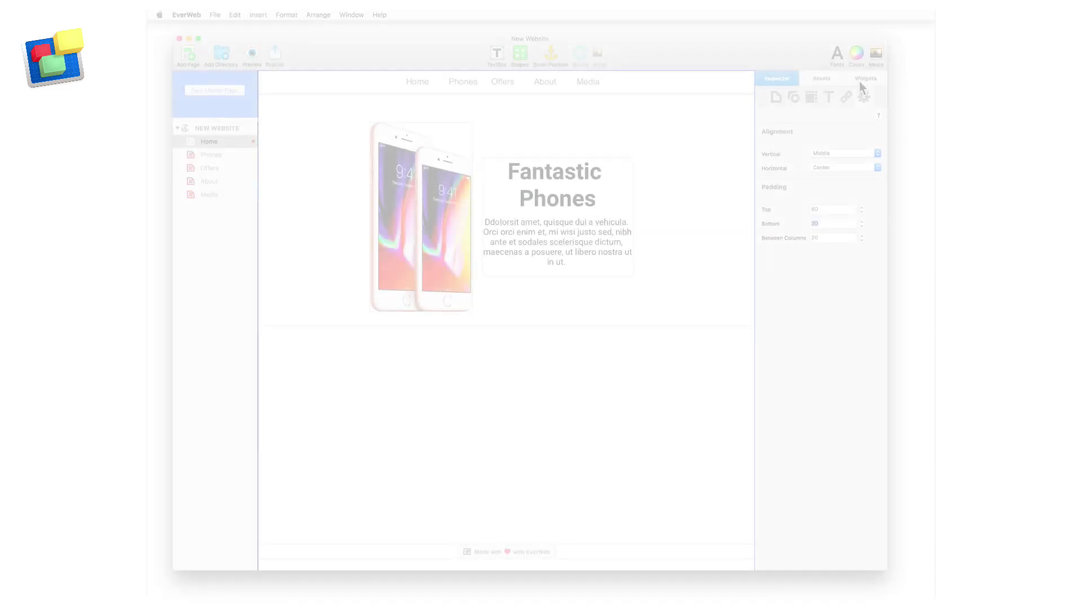
pyautogui.click(859, 80)
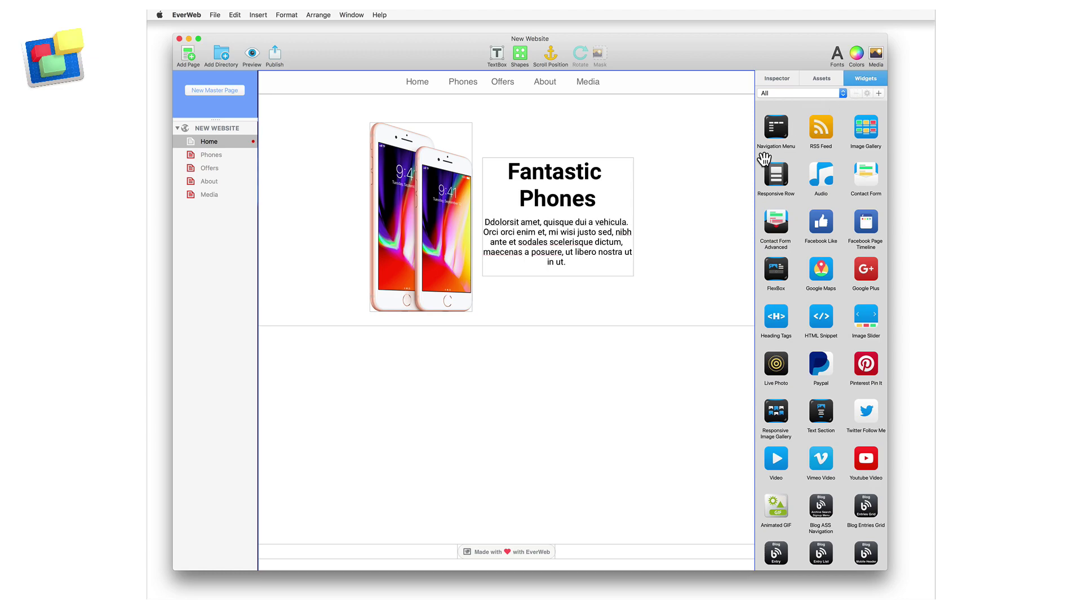
pyautogui.moveTo(771, 171); pyautogui.dragTo(460, 384)
# Fill the empty row with ui-1.jpg as an image background at lowered opacity.
pyautogui.click(794, 97)
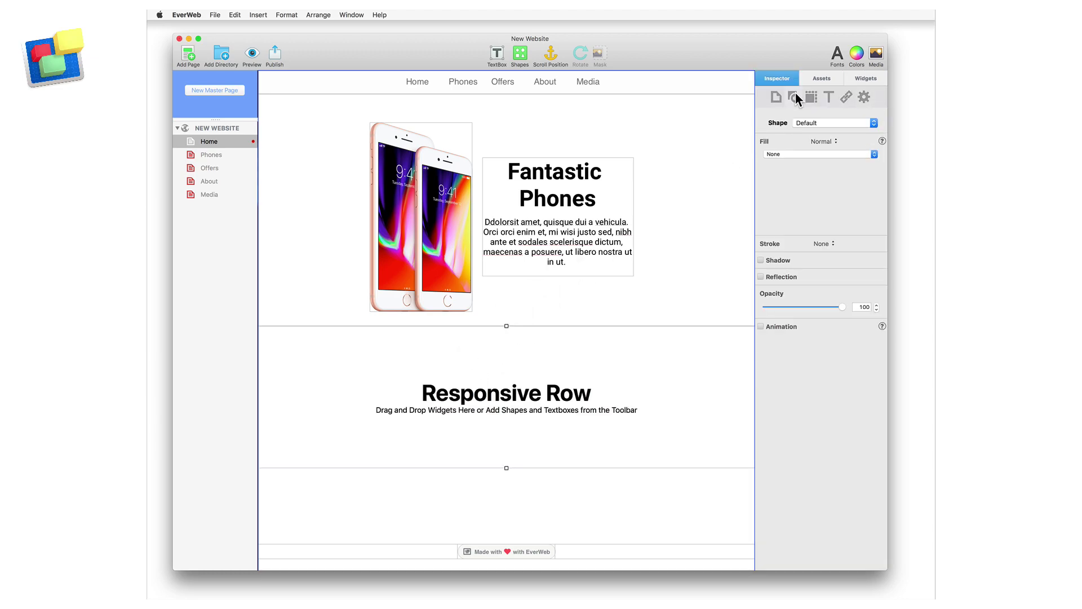
pyautogui.click(819, 153)
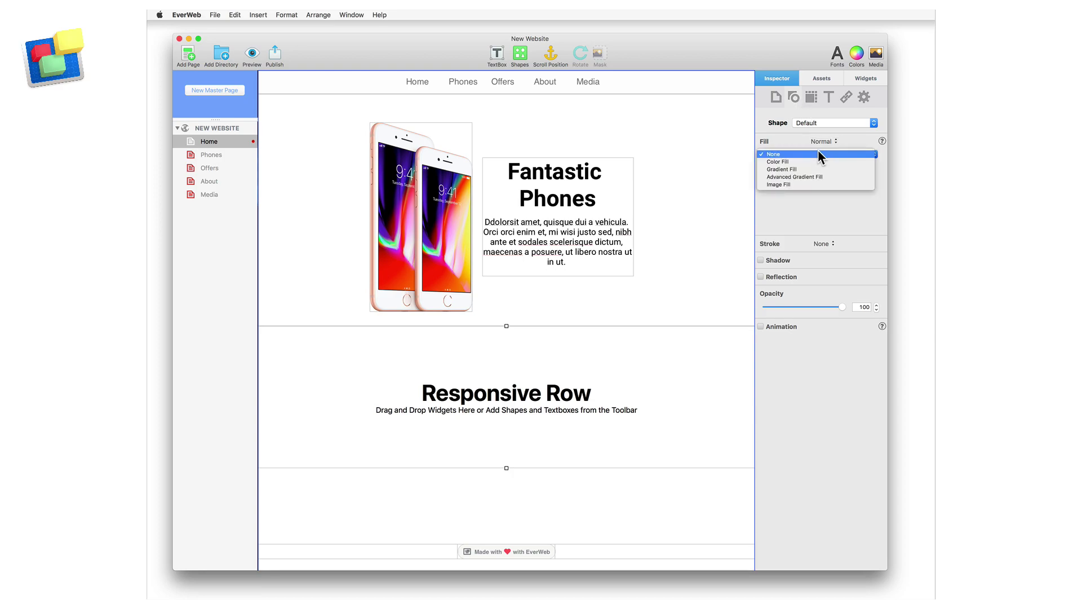
pyautogui.click(814, 183)
pyautogui.click(846, 187)
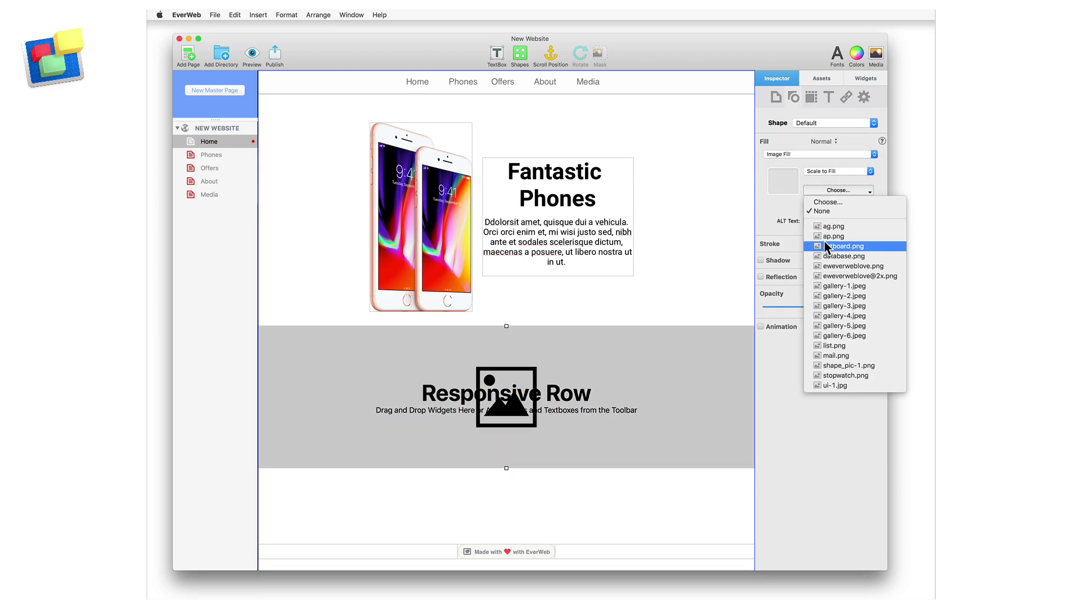
pyautogui.click(831, 383)
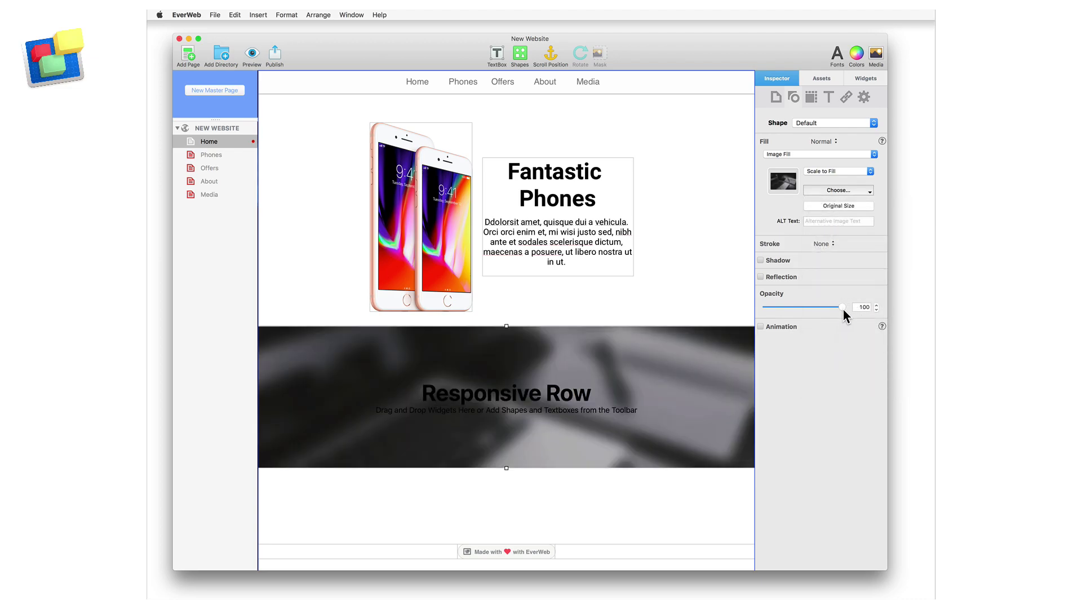
pyautogui.moveTo(841, 307); pyautogui.dragTo(819, 307)
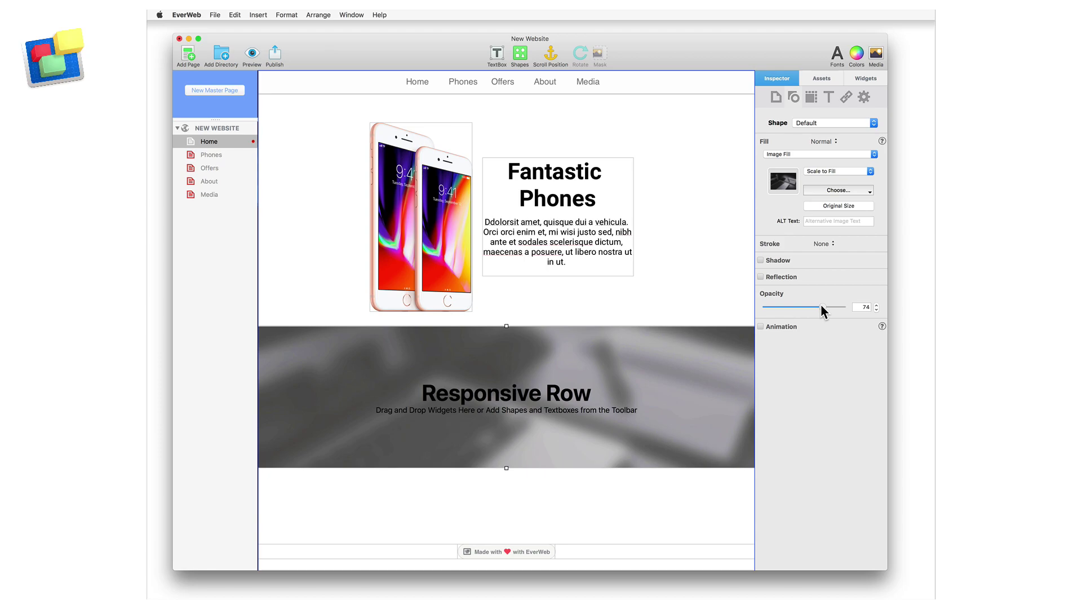
# Place gallery-4.jpeg in the row, set it to Scale to Fit, and shrink it to about 310 px.
pyautogui.click(822, 79)
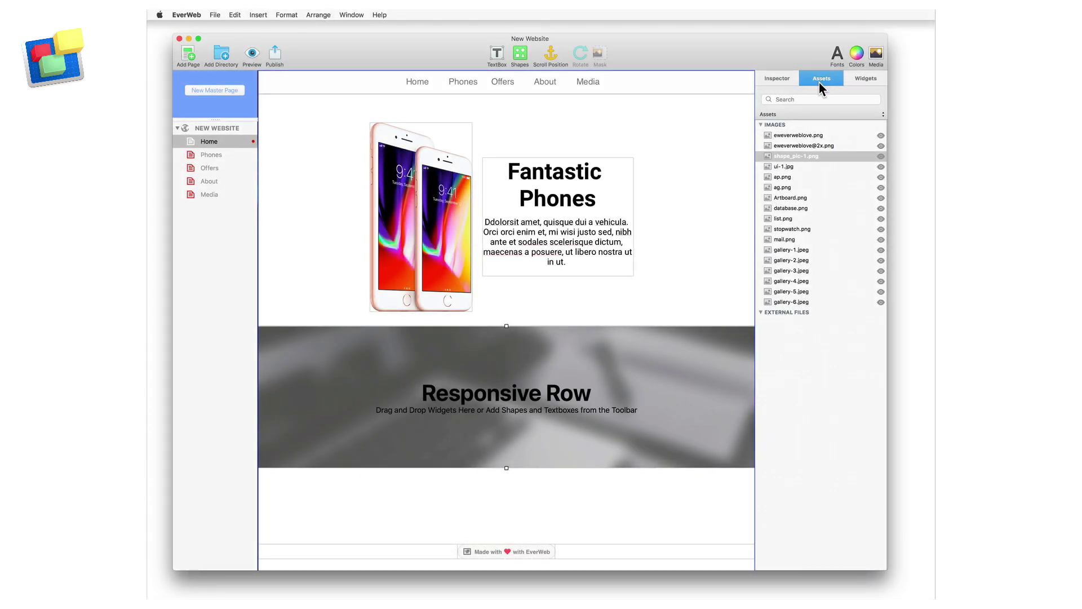
pyautogui.moveTo(789, 282); pyautogui.dragTo(415, 405)
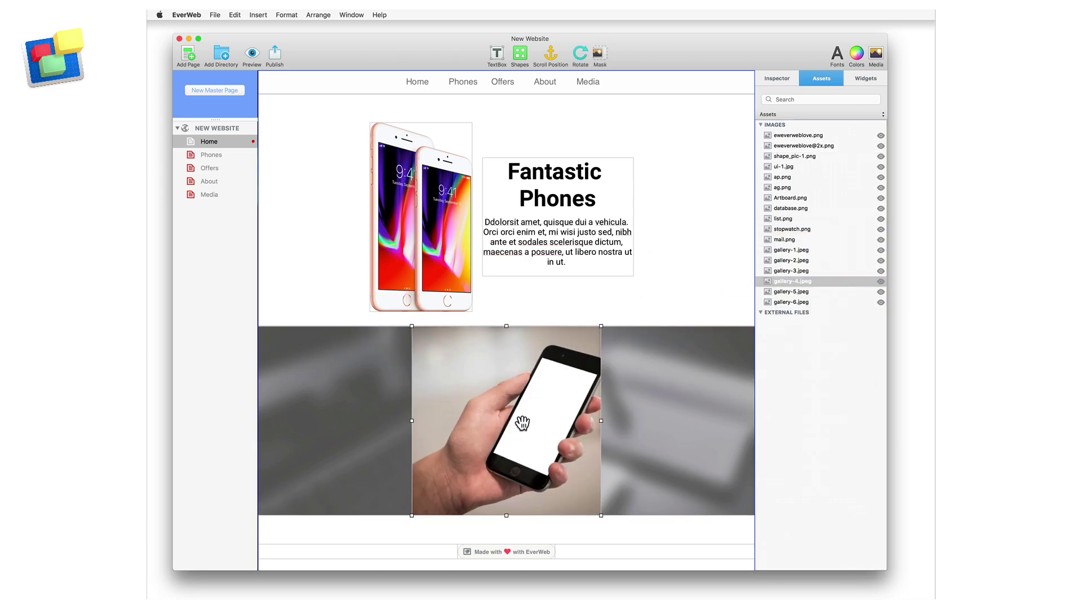
pyautogui.click(787, 82)
pyautogui.click(845, 170)
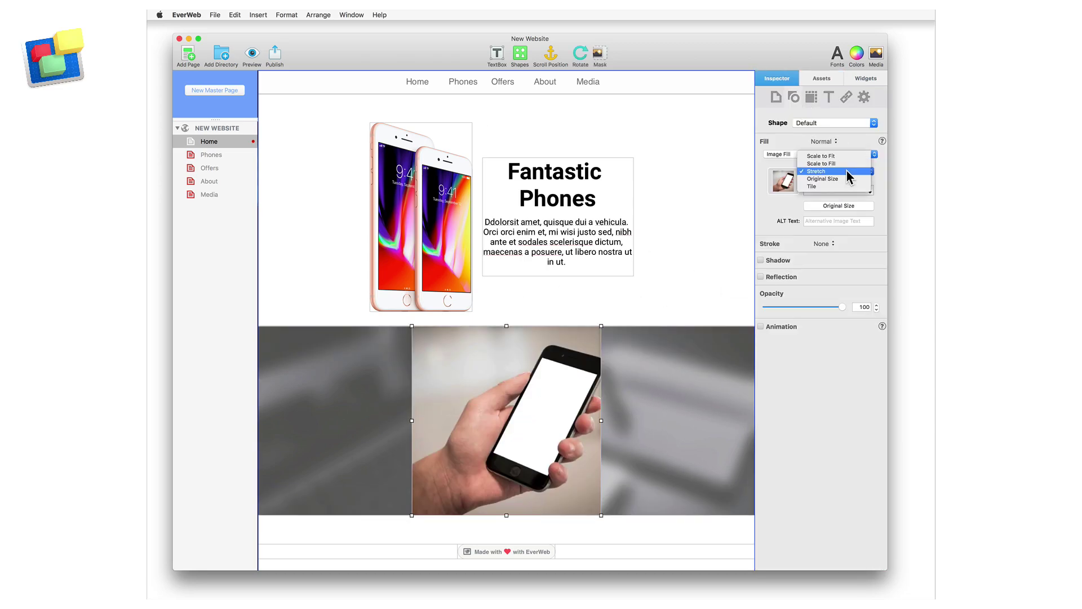
pyautogui.click(854, 162)
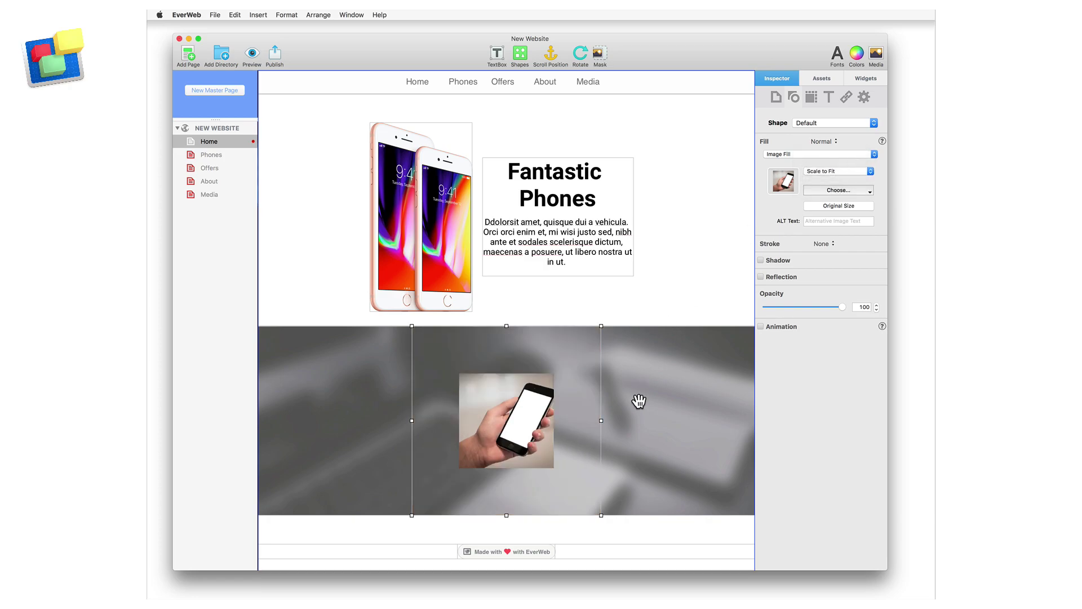
pyautogui.moveTo(601, 515); pyautogui.dragTo(576, 466)
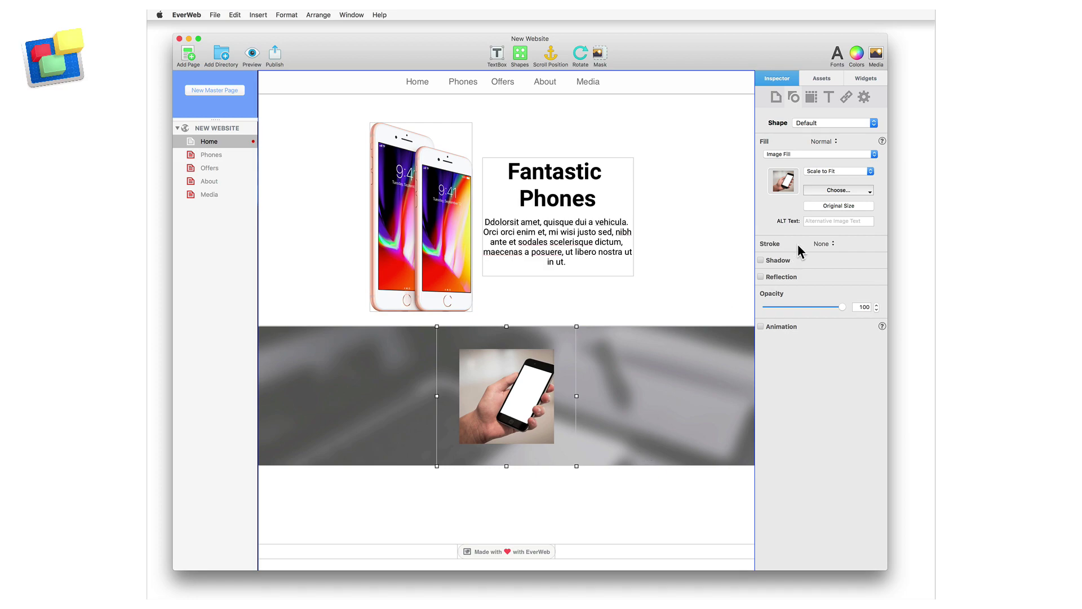
# Add a text box, embed it in Responsive Row 2, and move it right of the phone photo.
pyautogui.click(497, 57)
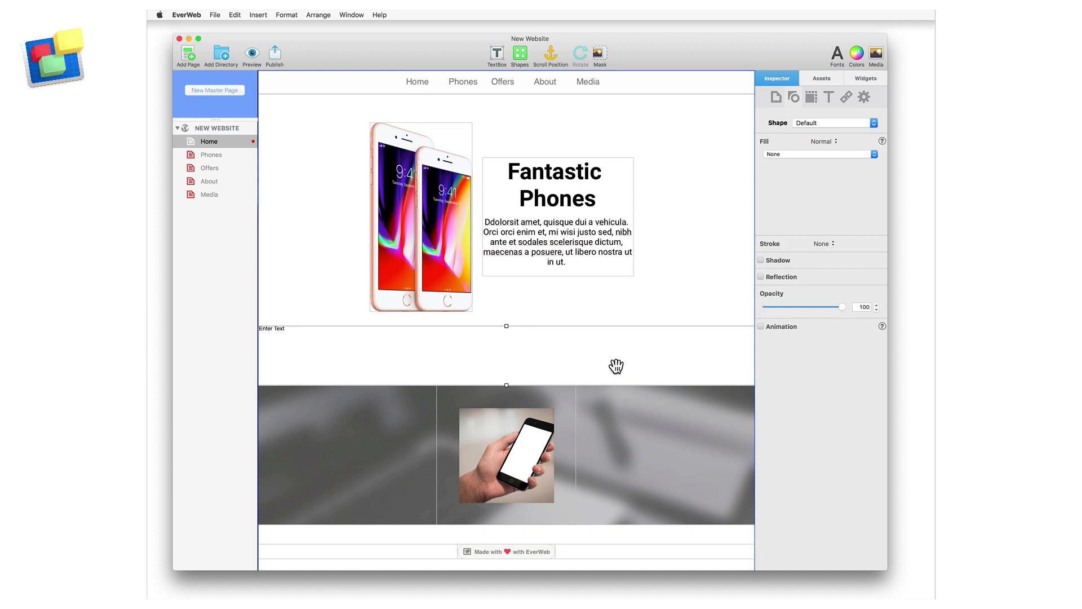
pyautogui.rightClick(616, 367)
pyautogui.moveTo(655, 482)
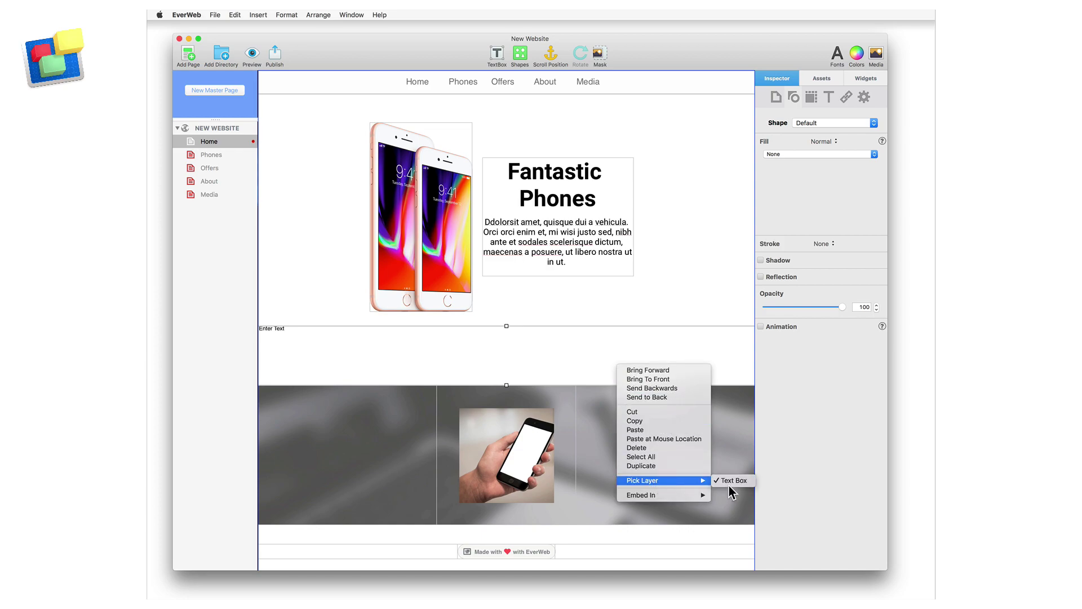
pyautogui.moveTo(689, 498)
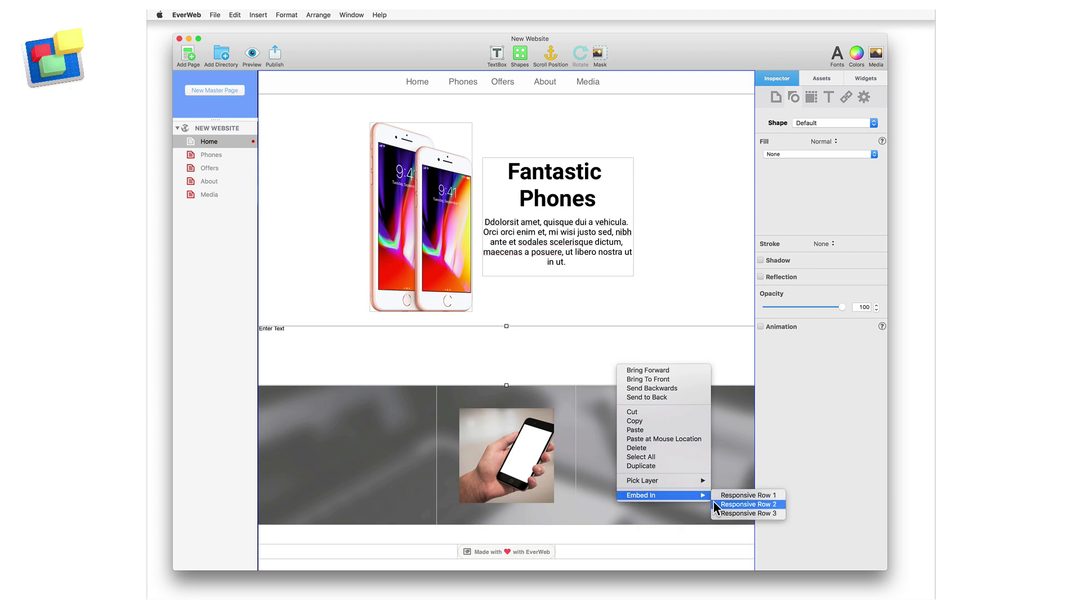
pyautogui.click(713, 504)
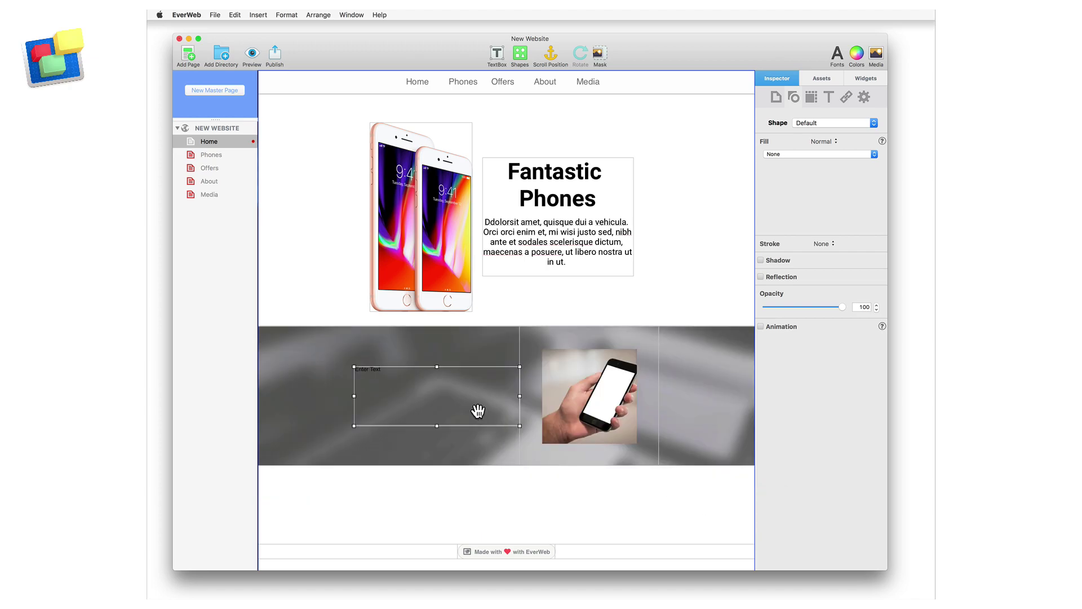
pyautogui.moveTo(476, 410); pyautogui.dragTo(696, 403)
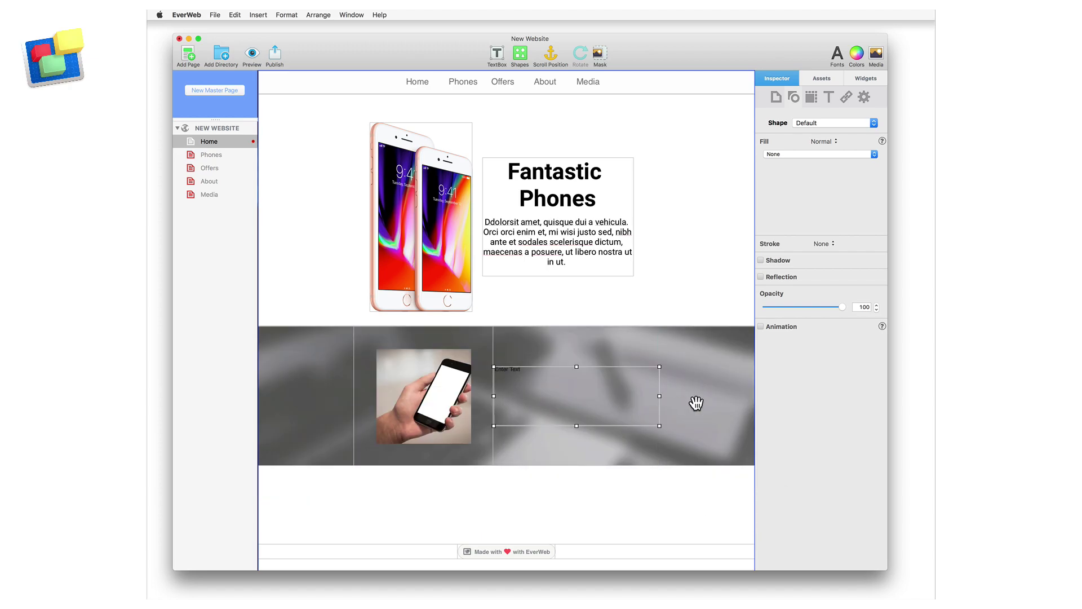
# Paste the Lorem Ipsum heading and paragraph, and set Between Columns spacing to 20.
pyautogui.doubleClick(566, 376)
pyautogui.write('Lorem Ipsum dolor sit amet, quisque dui a vehicula. Orci orci enim et, mi wisi justo sed, nibh ante et sodales scelerisque dictum, maecenas a posuere, ut libero nostra ut in ut.')
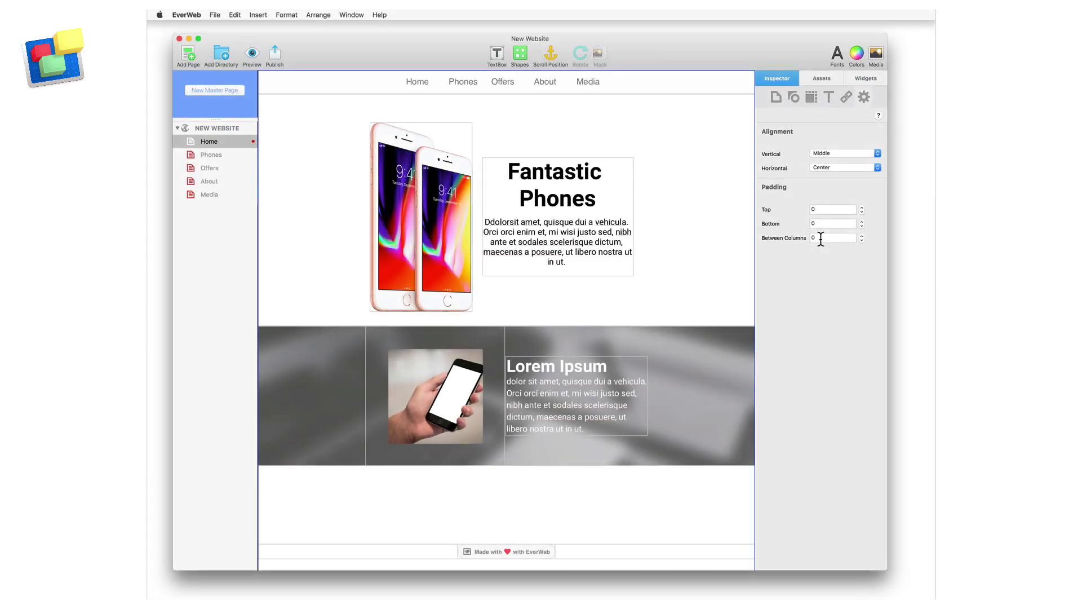
pyautogui.write('20')
pyautogui.press('Return')
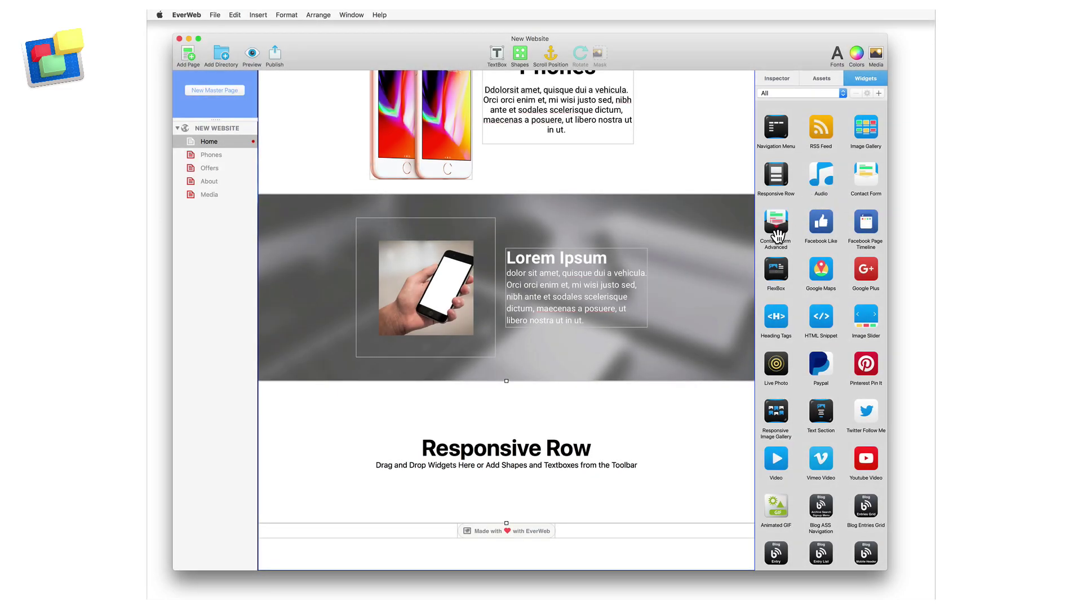
# Drag the Contact Form Advanced widget into the next row beside the 'Sign Up Now!' text.
pyautogui.moveTo(778, 234); pyautogui.dragTo(663, 451)
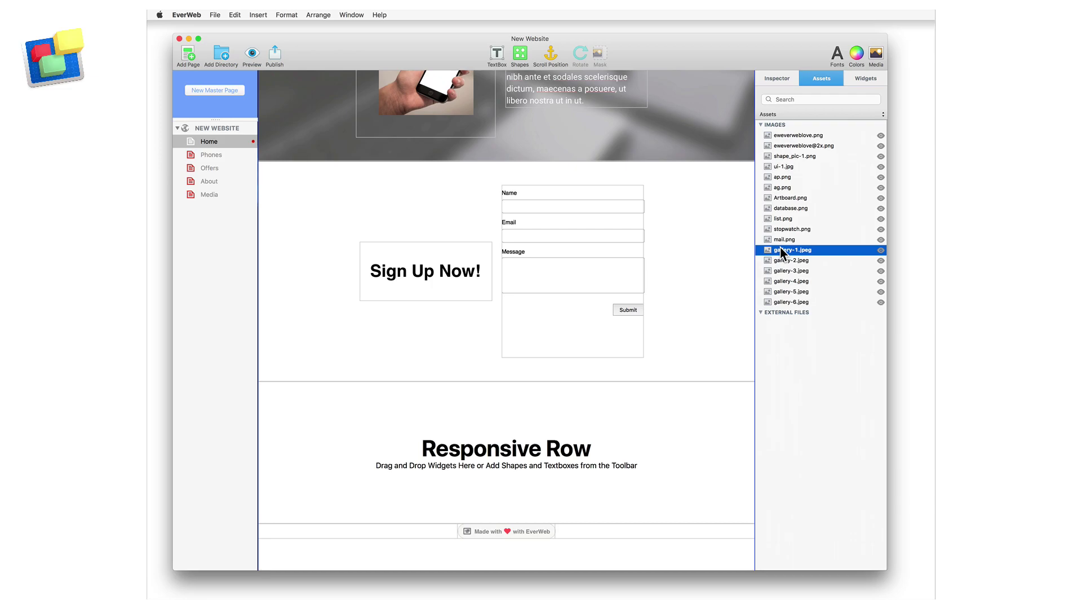
# Drop gallery-1 through gallery-4 into the row with 50 top/bottom and 10 between-column padding.
pyautogui.moveTo(781, 252); pyautogui.dragTo(560, 440)
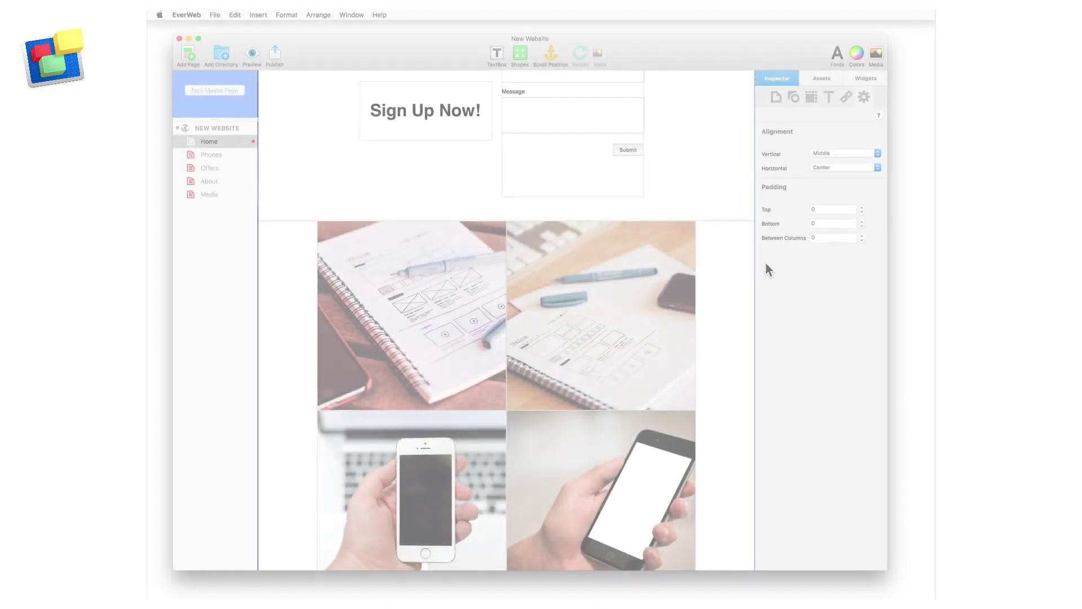
pyautogui.click(833, 209)
pyautogui.write('5')
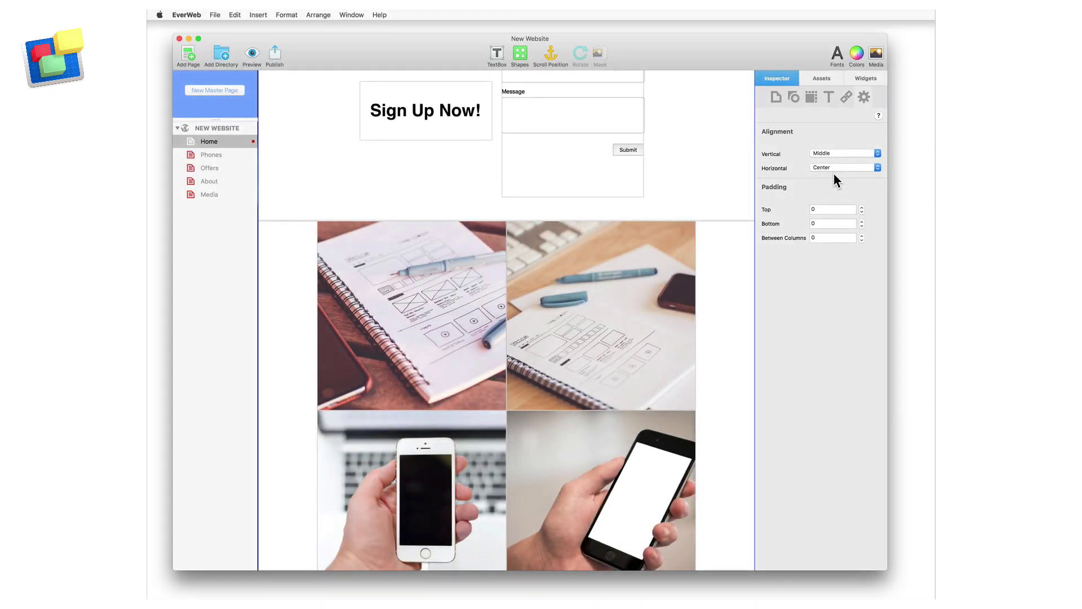
pyautogui.click(823, 238)
pyautogui.write('10')
pyautogui.press('Return')
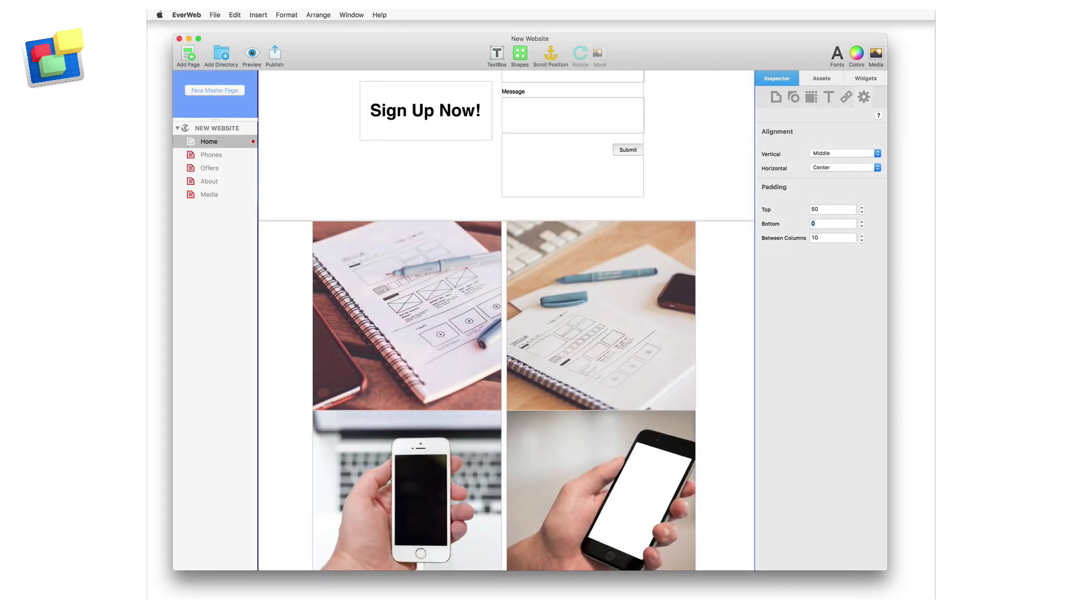
pyautogui.write('50')
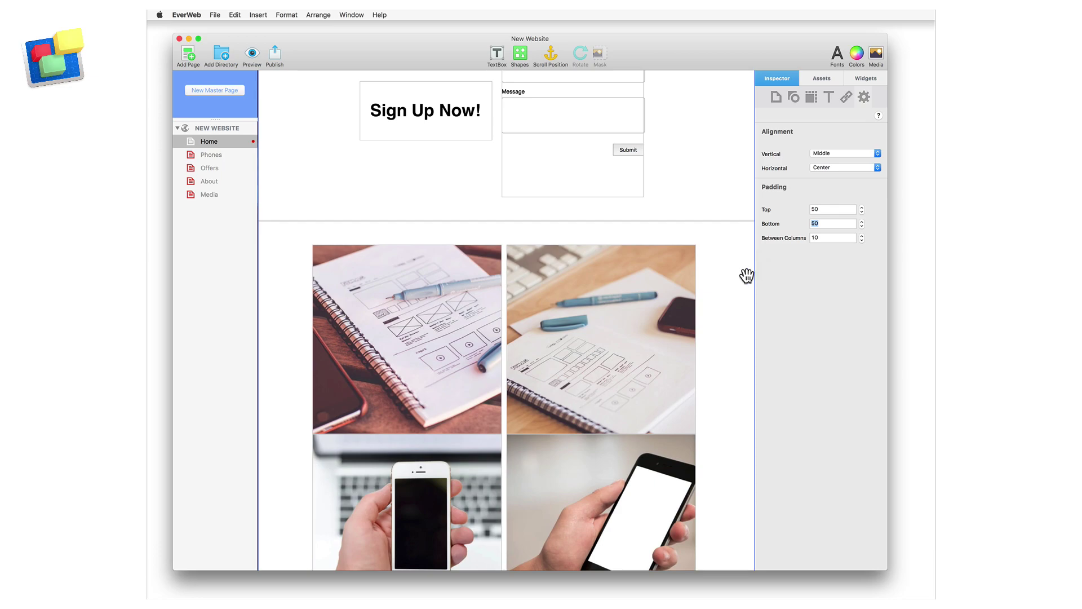
# Select all four gallery photos and set their width to 200.
pyautogui.click(662, 360)
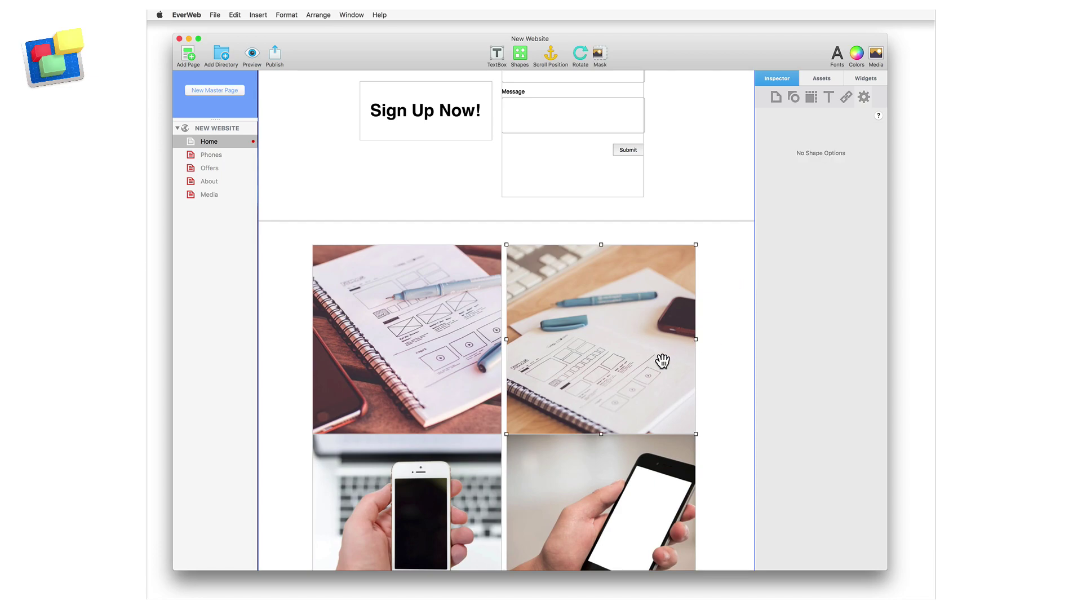
pyautogui.keyDown('shift'); pyautogui.click(604, 481); pyautogui.keyUp('shift')
pyautogui.keyDown('shift'); pyautogui.click(437, 372); pyautogui.keyUp('shift')
pyautogui.keyDown('shift'); pyautogui.click(461, 500); pyautogui.keyUp('shift')
pyautogui.click(812, 97)
pyautogui.click(782, 131)
pyautogui.write('20')
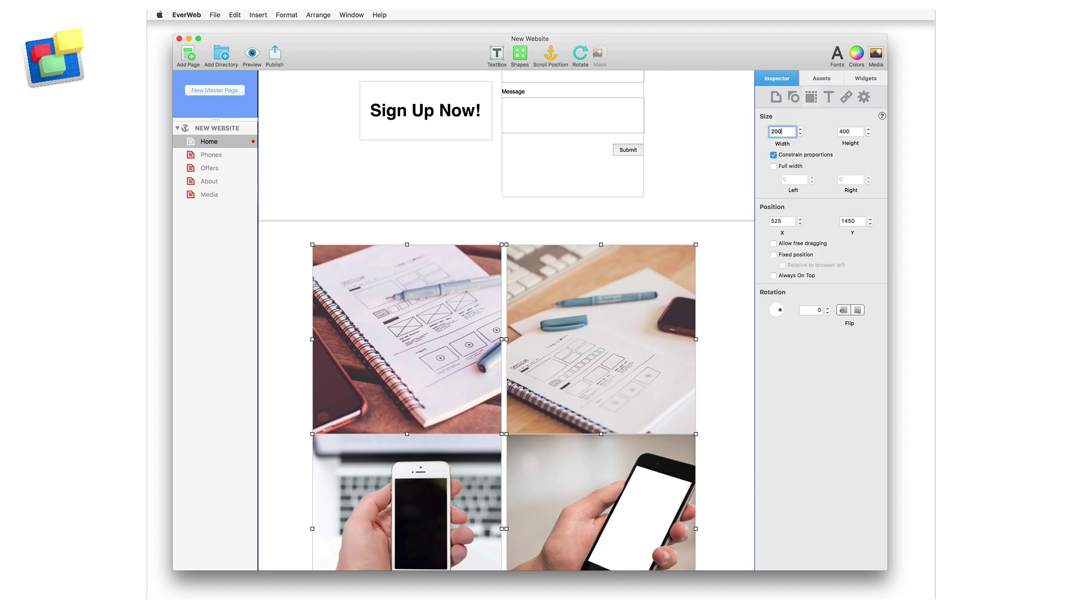
pyautogui.write('0')
pyautogui.press('Tab')
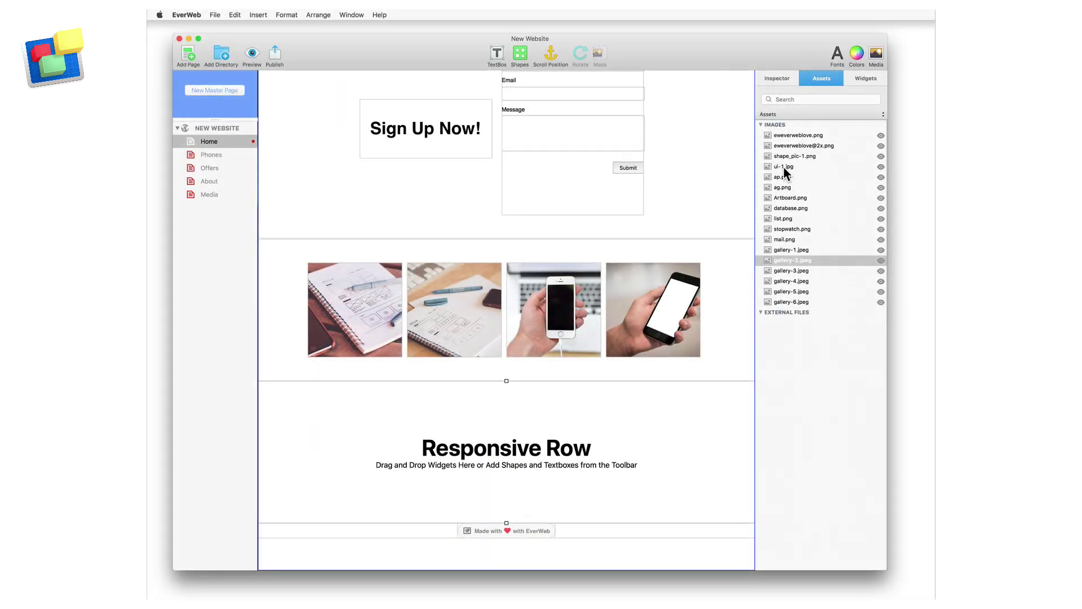
# Place the ap.png and ag.png badges side by side in the row with 20 padding.
pyautogui.click(787, 178)
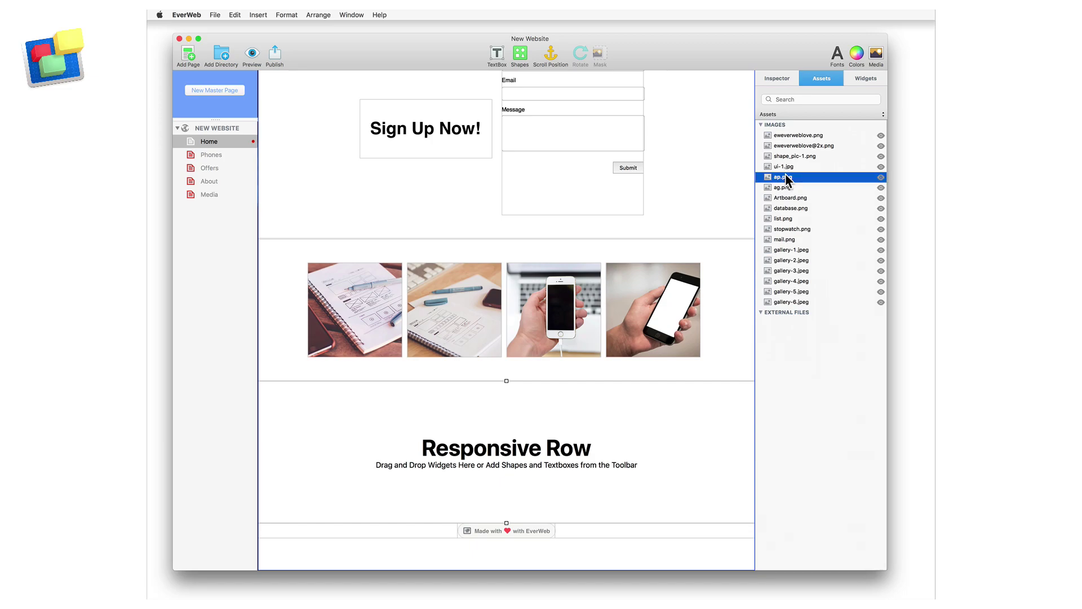
pyautogui.keyDown('shift'); pyautogui.click(780, 187); pyautogui.keyUp('shift')
pyautogui.moveTo(788, 188); pyautogui.dragTo(520, 460)
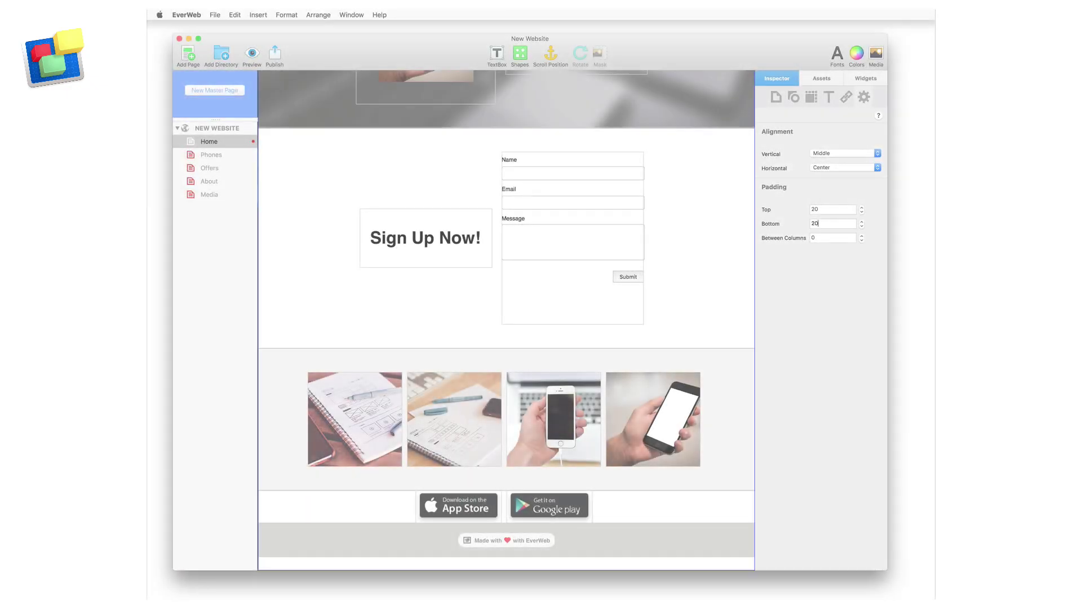
pyautogui.press('Return')
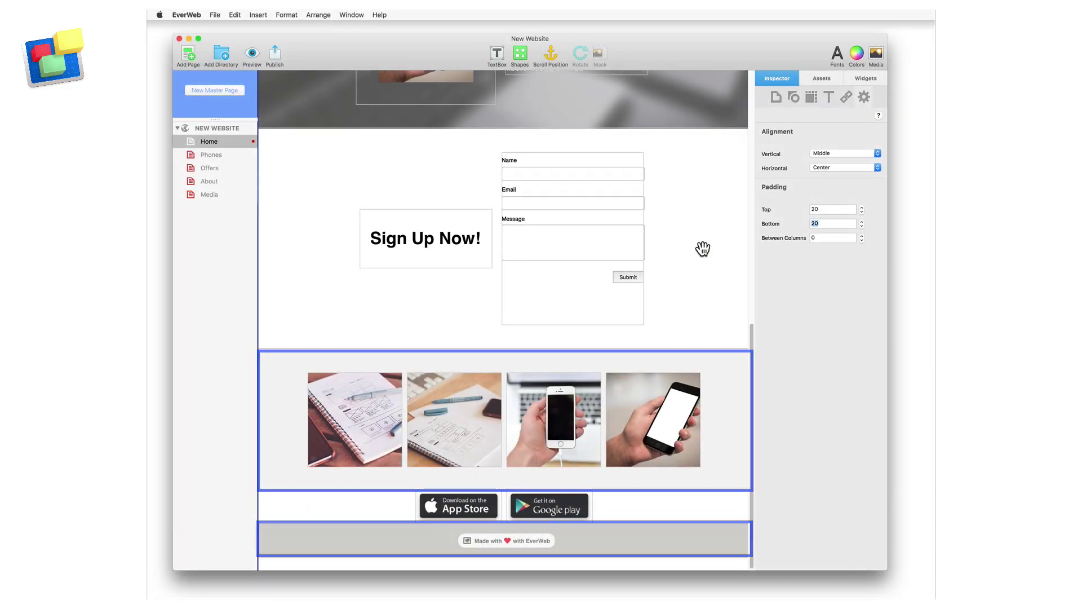
# Preview the finished page in Safari.
pyautogui.scroll(5, 703, 248)
pyautogui.scroll(3, 703, 248)
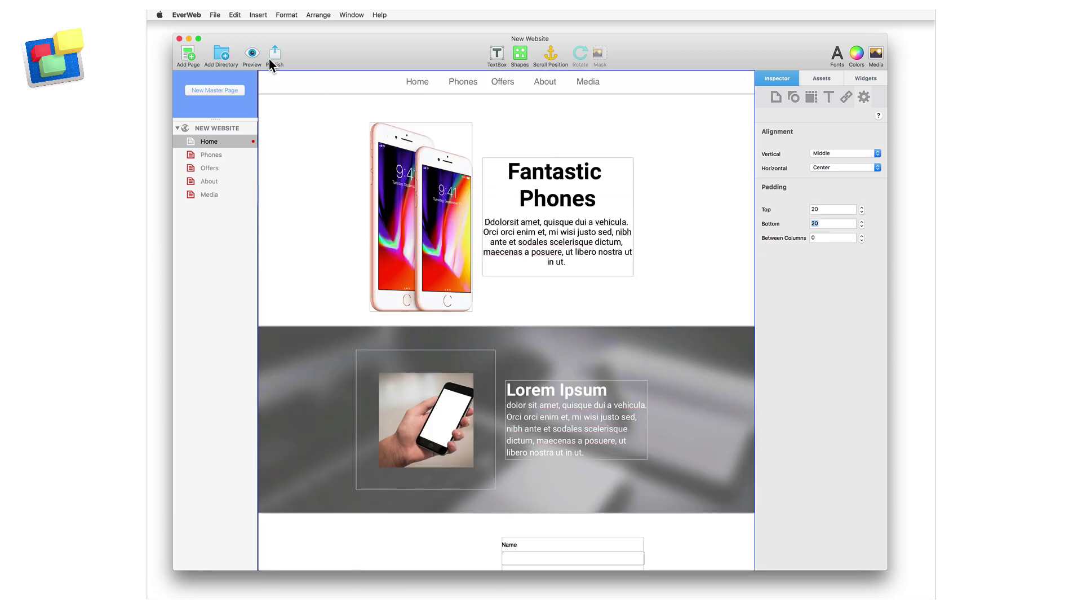
pyautogui.click(252, 53)
pyautogui.click(296, 82)
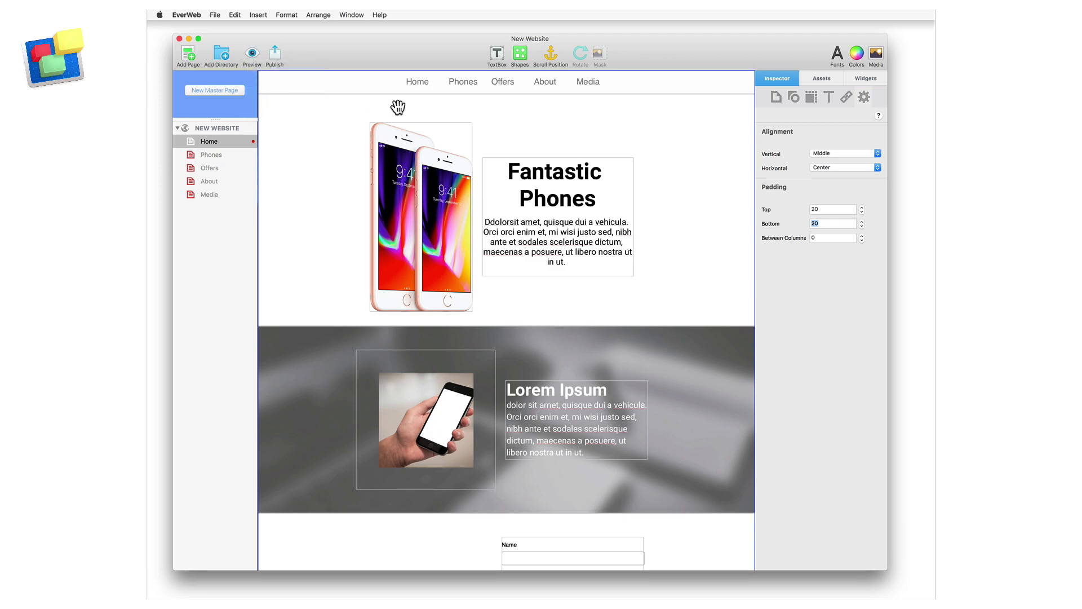